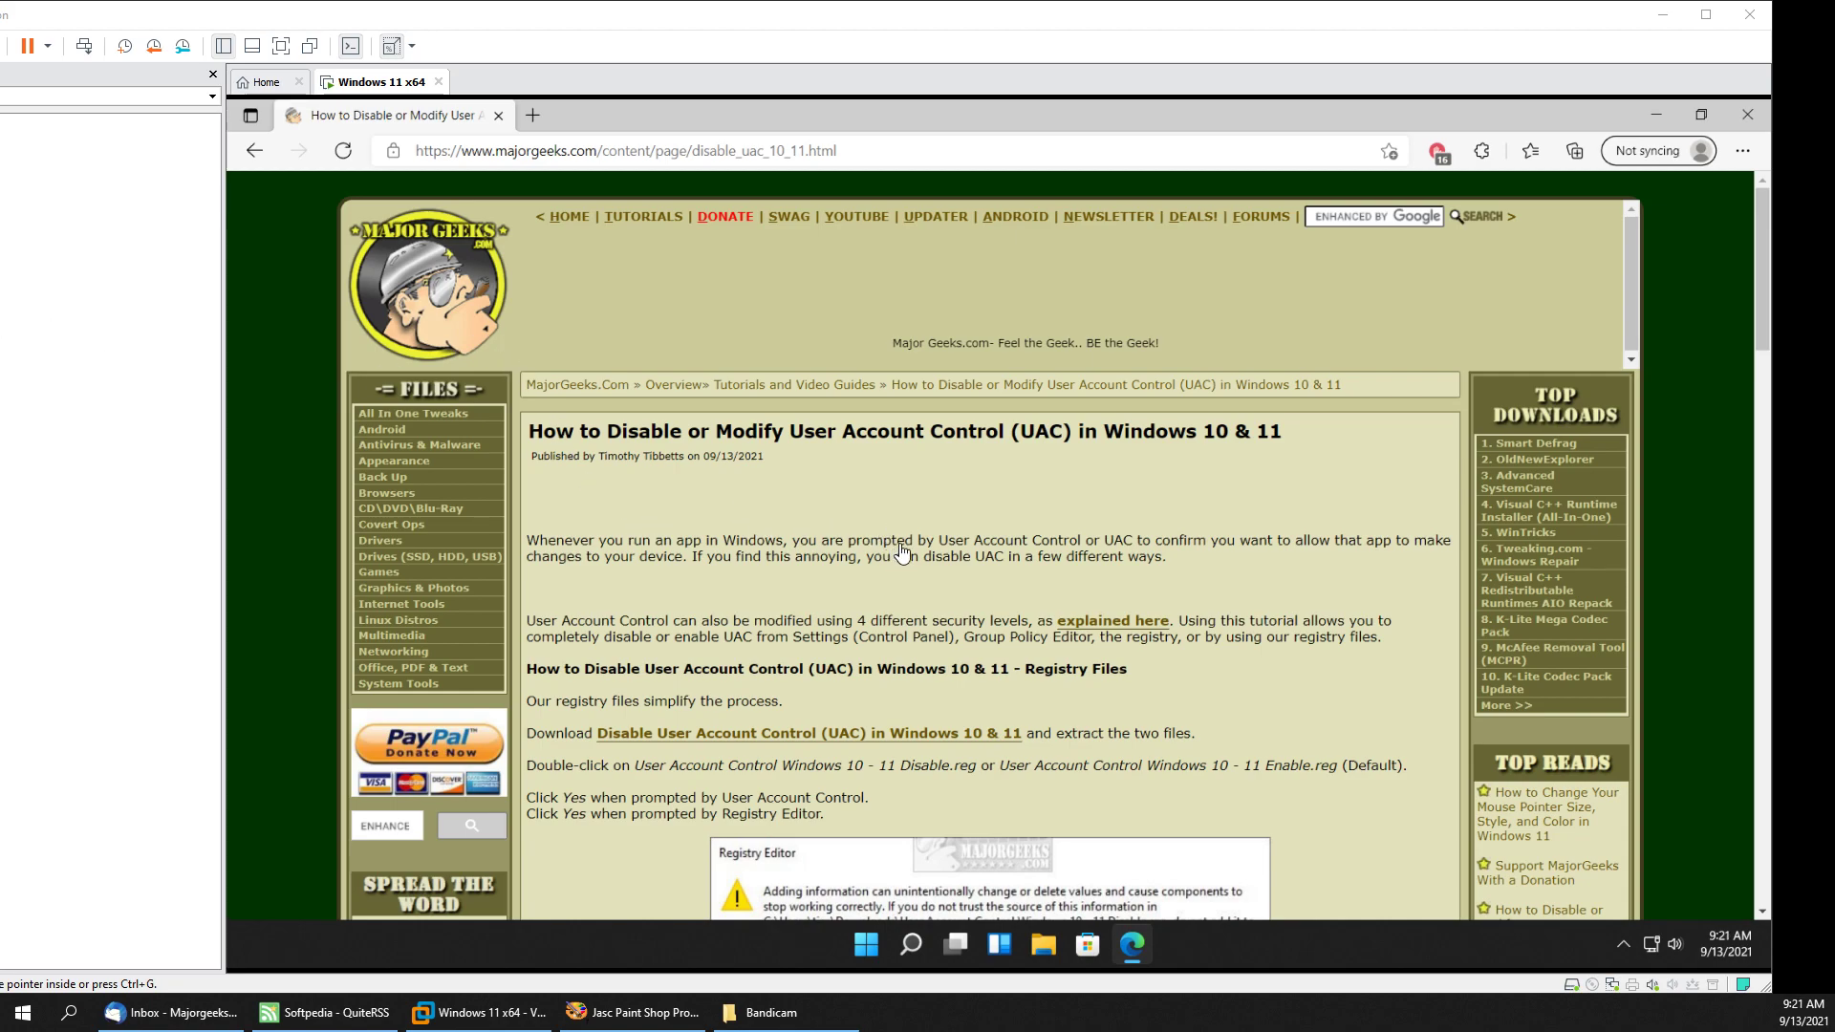
# Scroll the MajorGeeks UAC article and open the 'Disable User Account Control (UAC) in Windows 10 & 11' download link
pyautogui.click(770, 571)
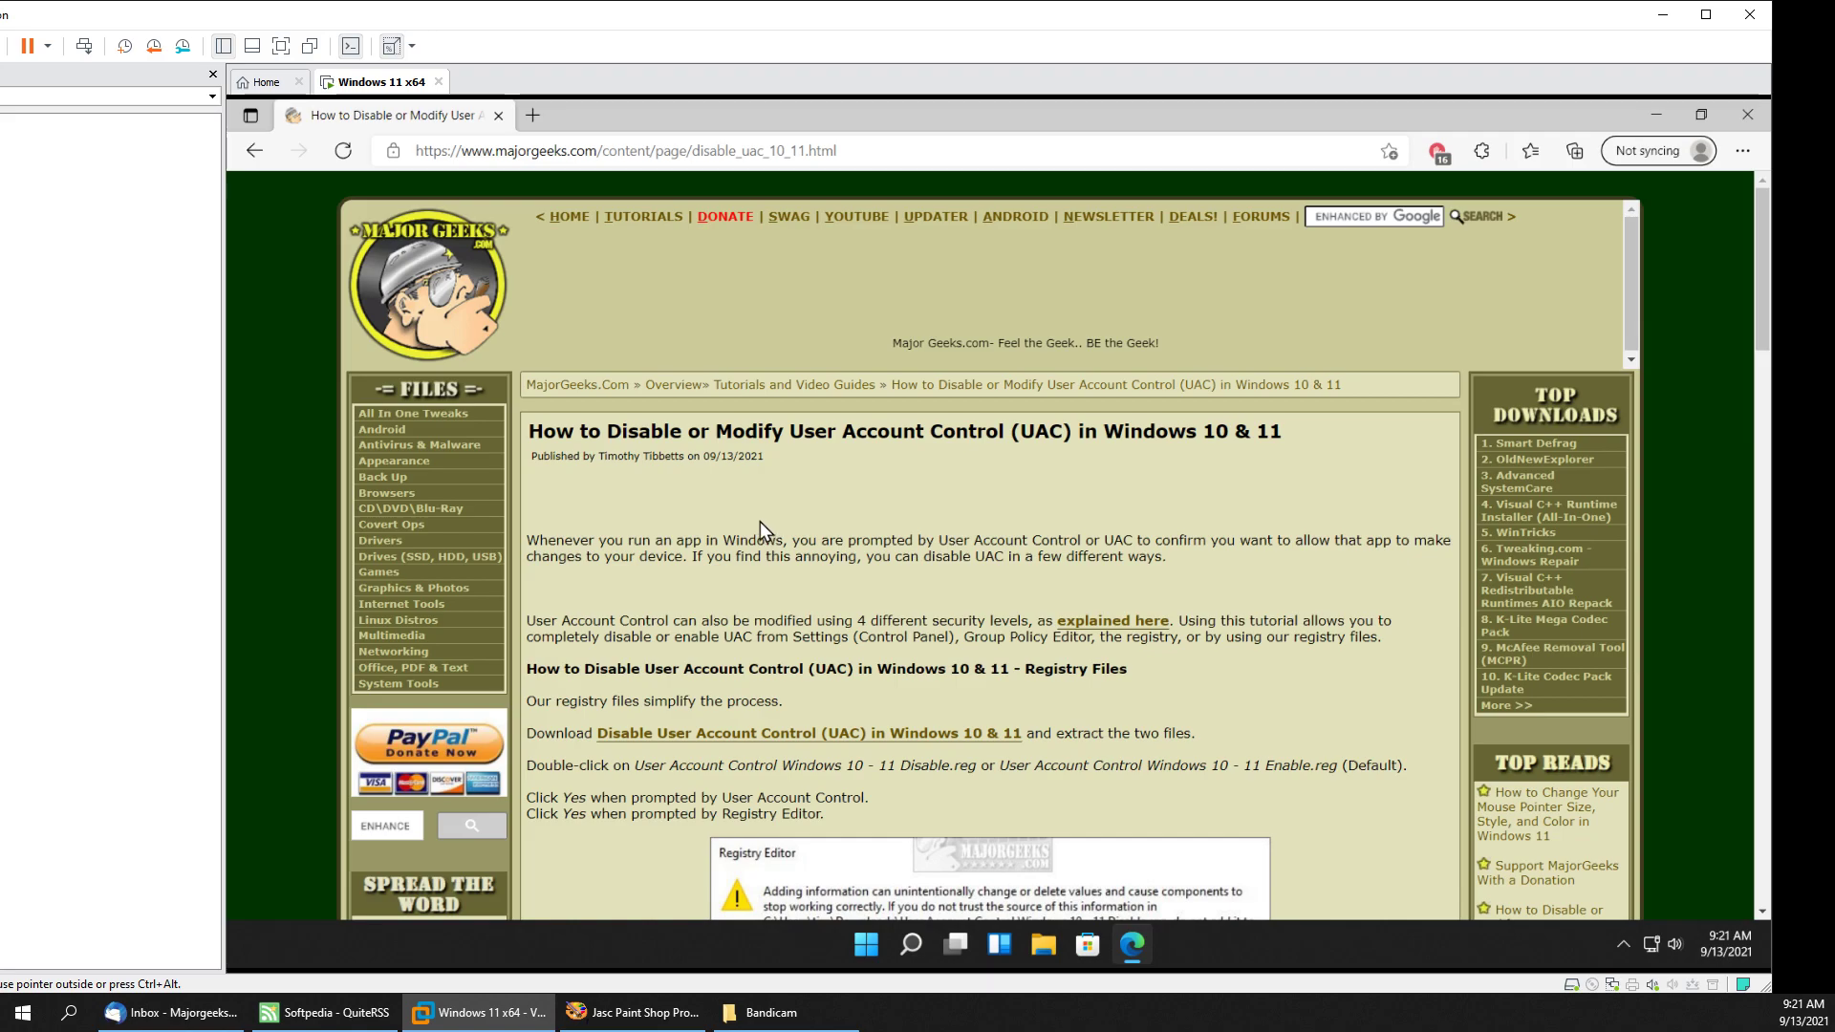
pyautogui.scroll(-3, 759, 535)
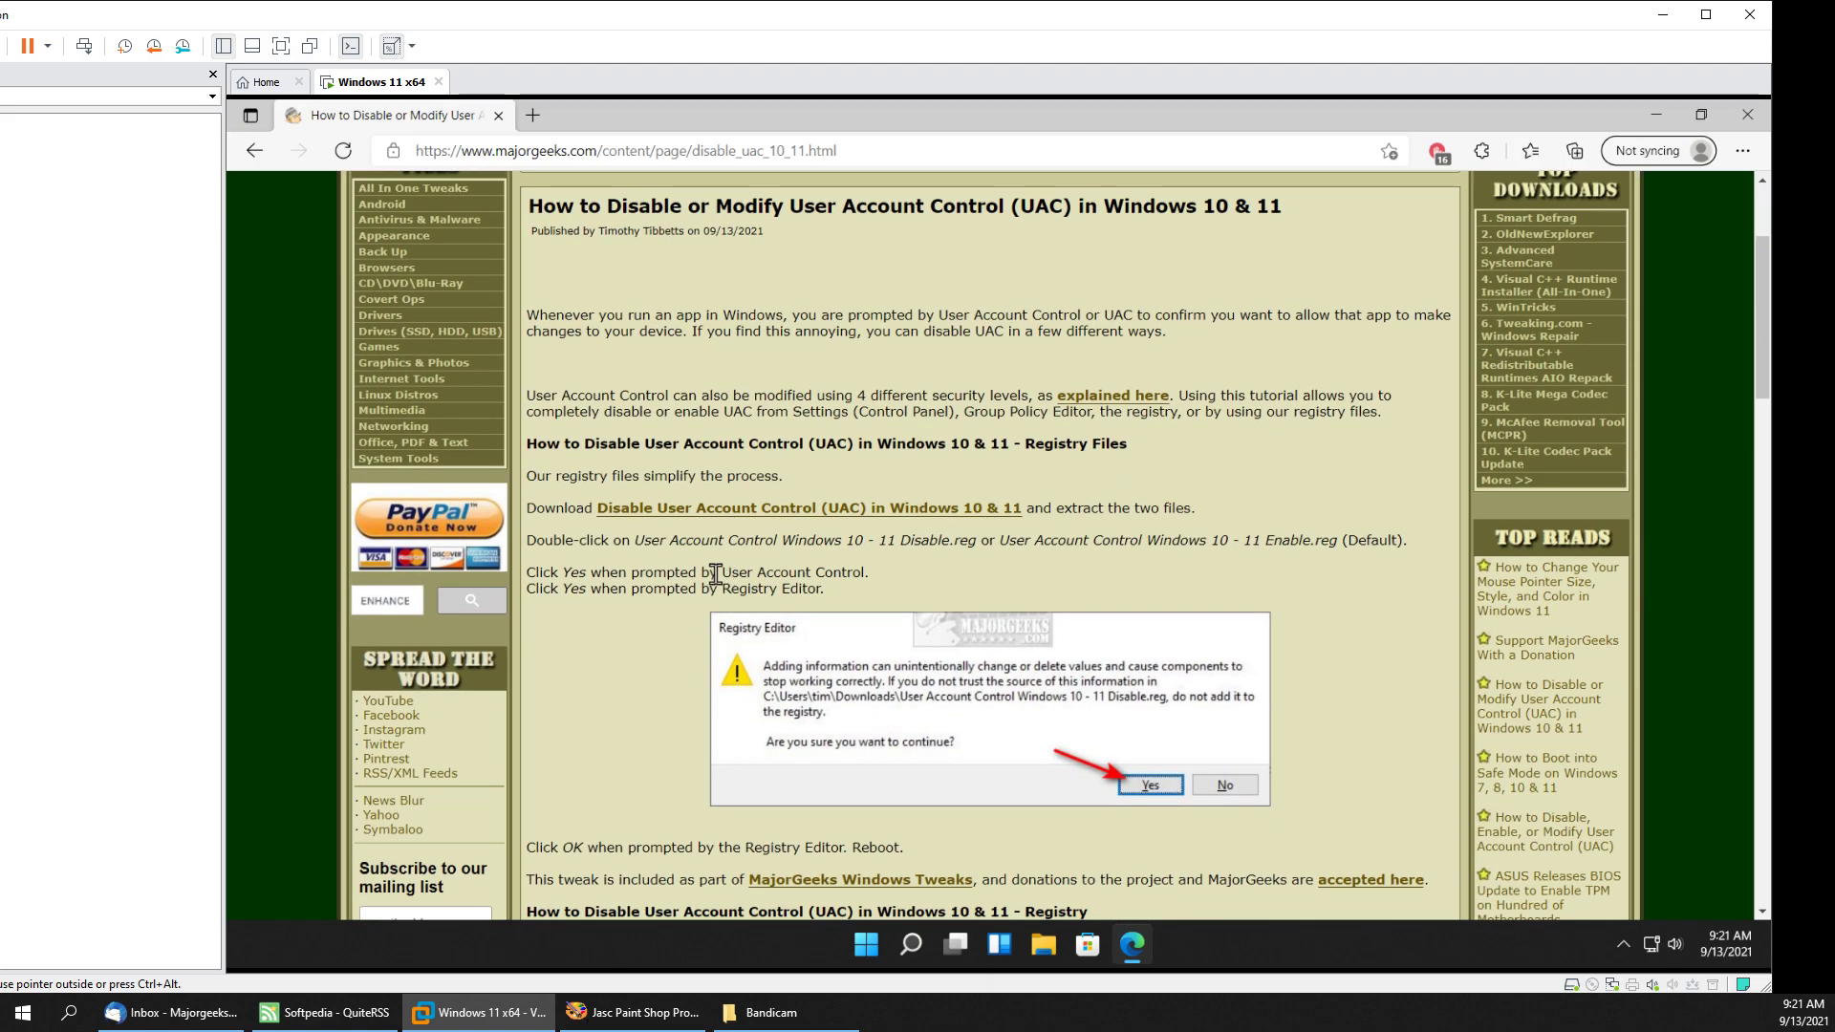
pyautogui.scroll(-10, 721, 568)
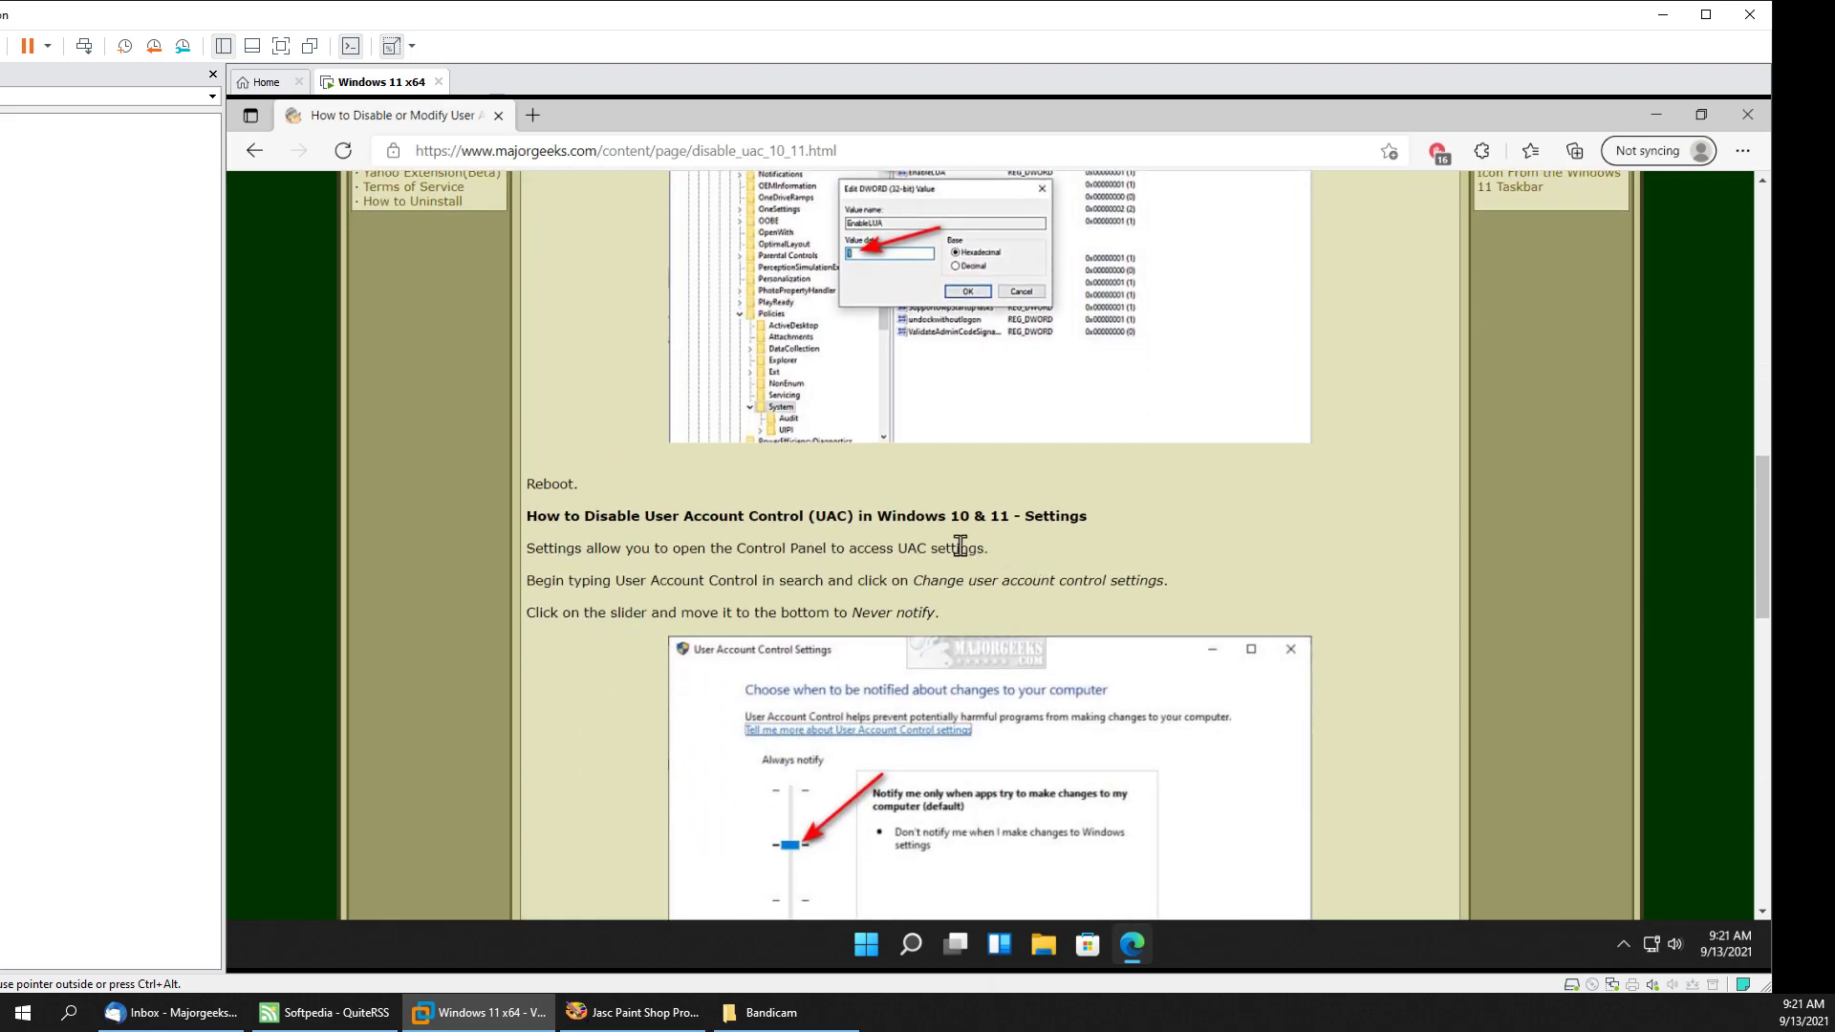
pyautogui.scroll(15, 952, 547)
pyautogui.scroll(-1, 914, 547)
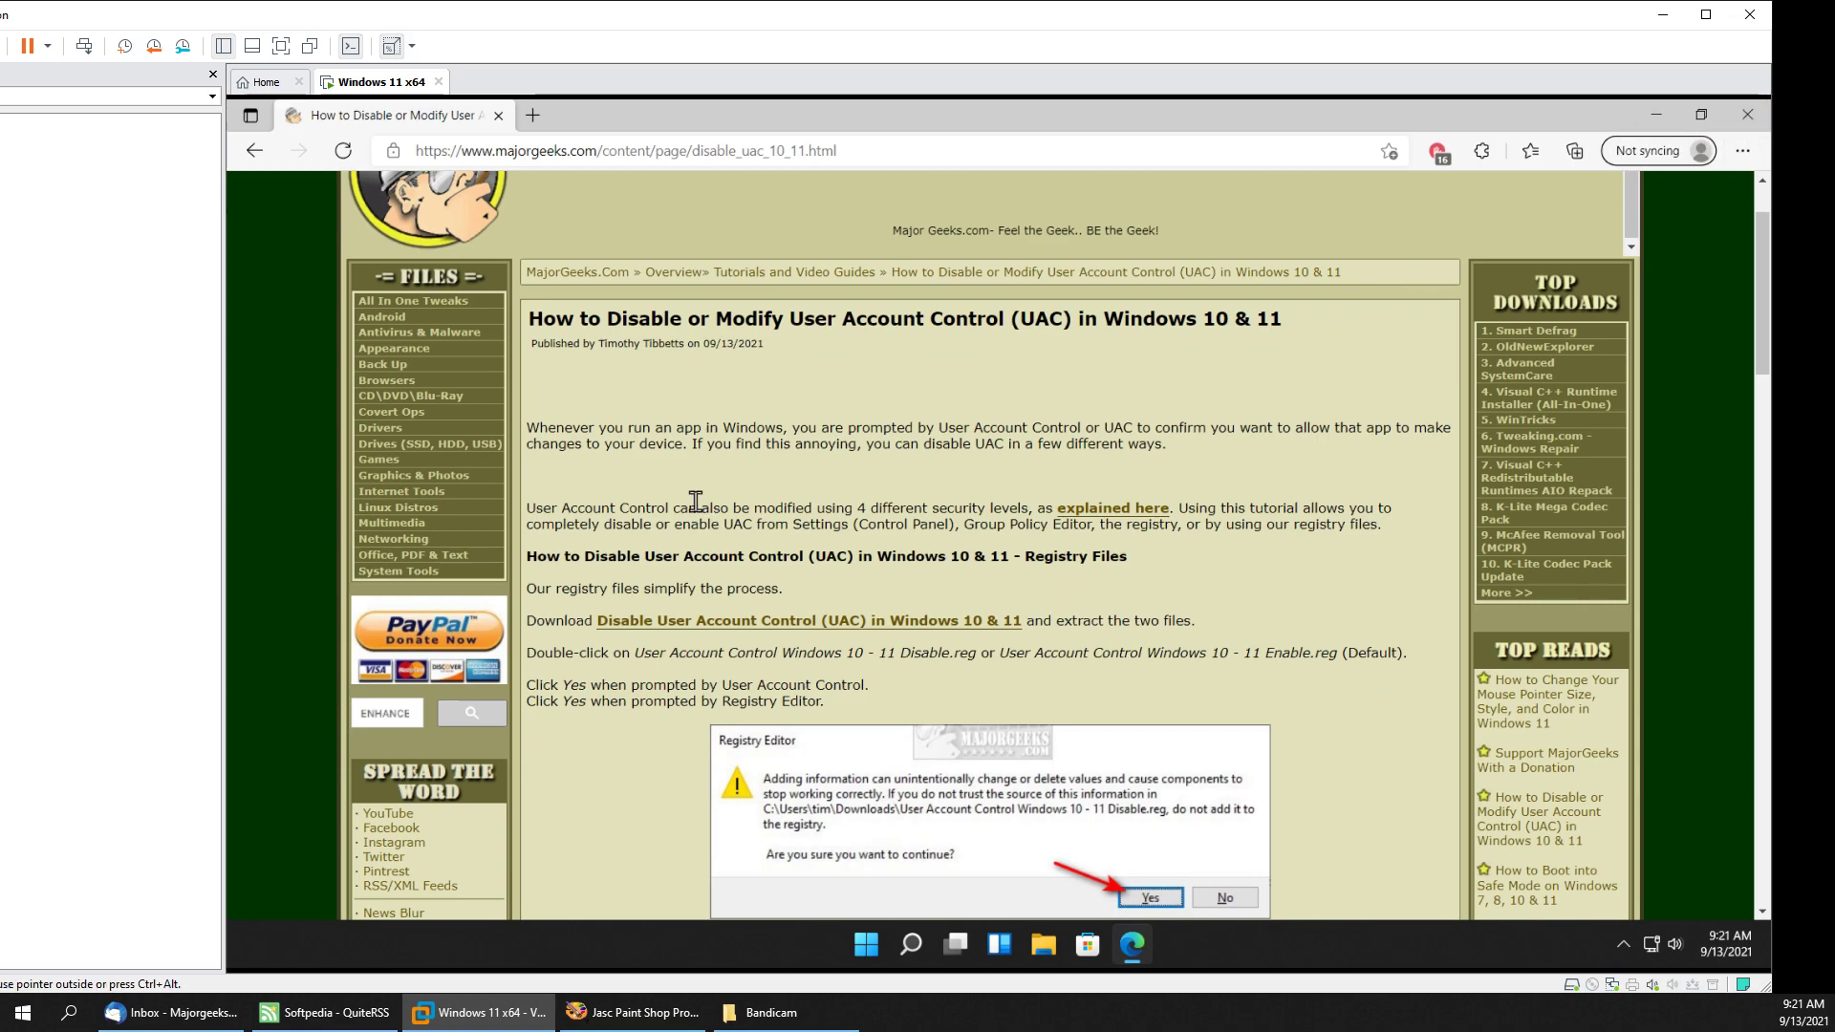
pyautogui.click(658, 621)
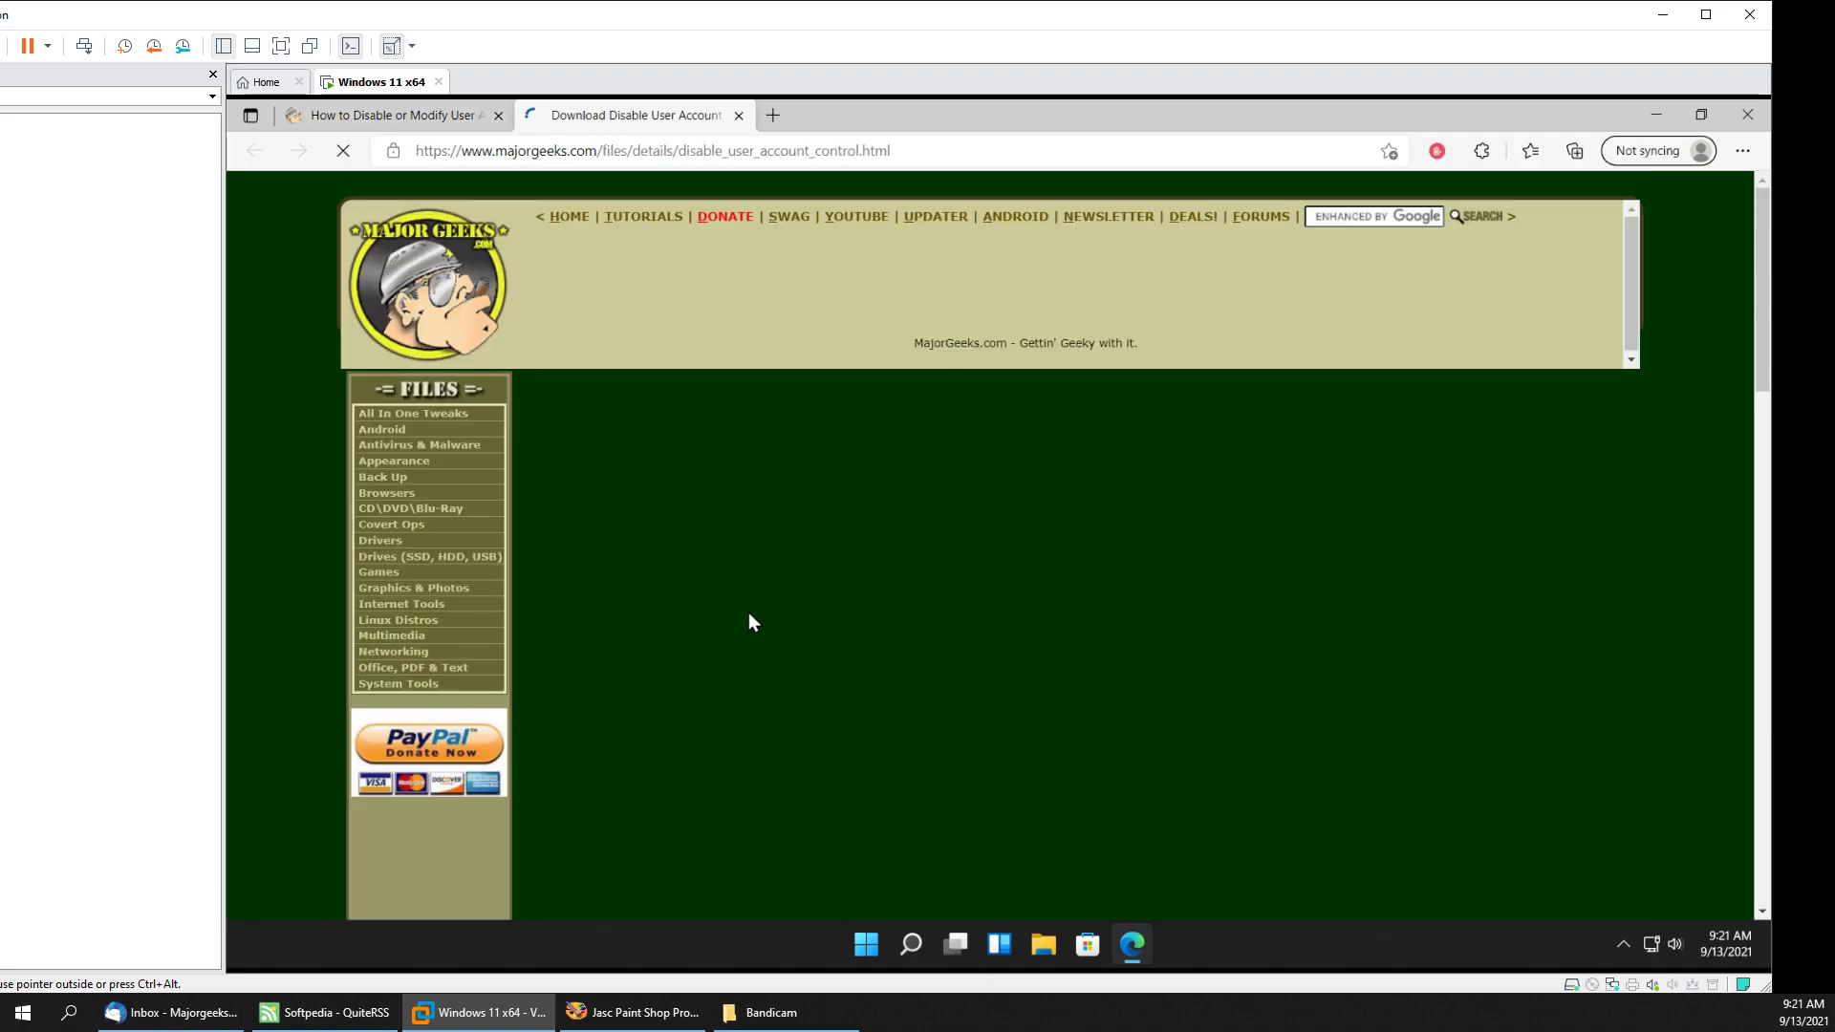
# Scroll the download page and briefly highlight the Disable.reg file name
pyautogui.scroll(-2, 755, 589)
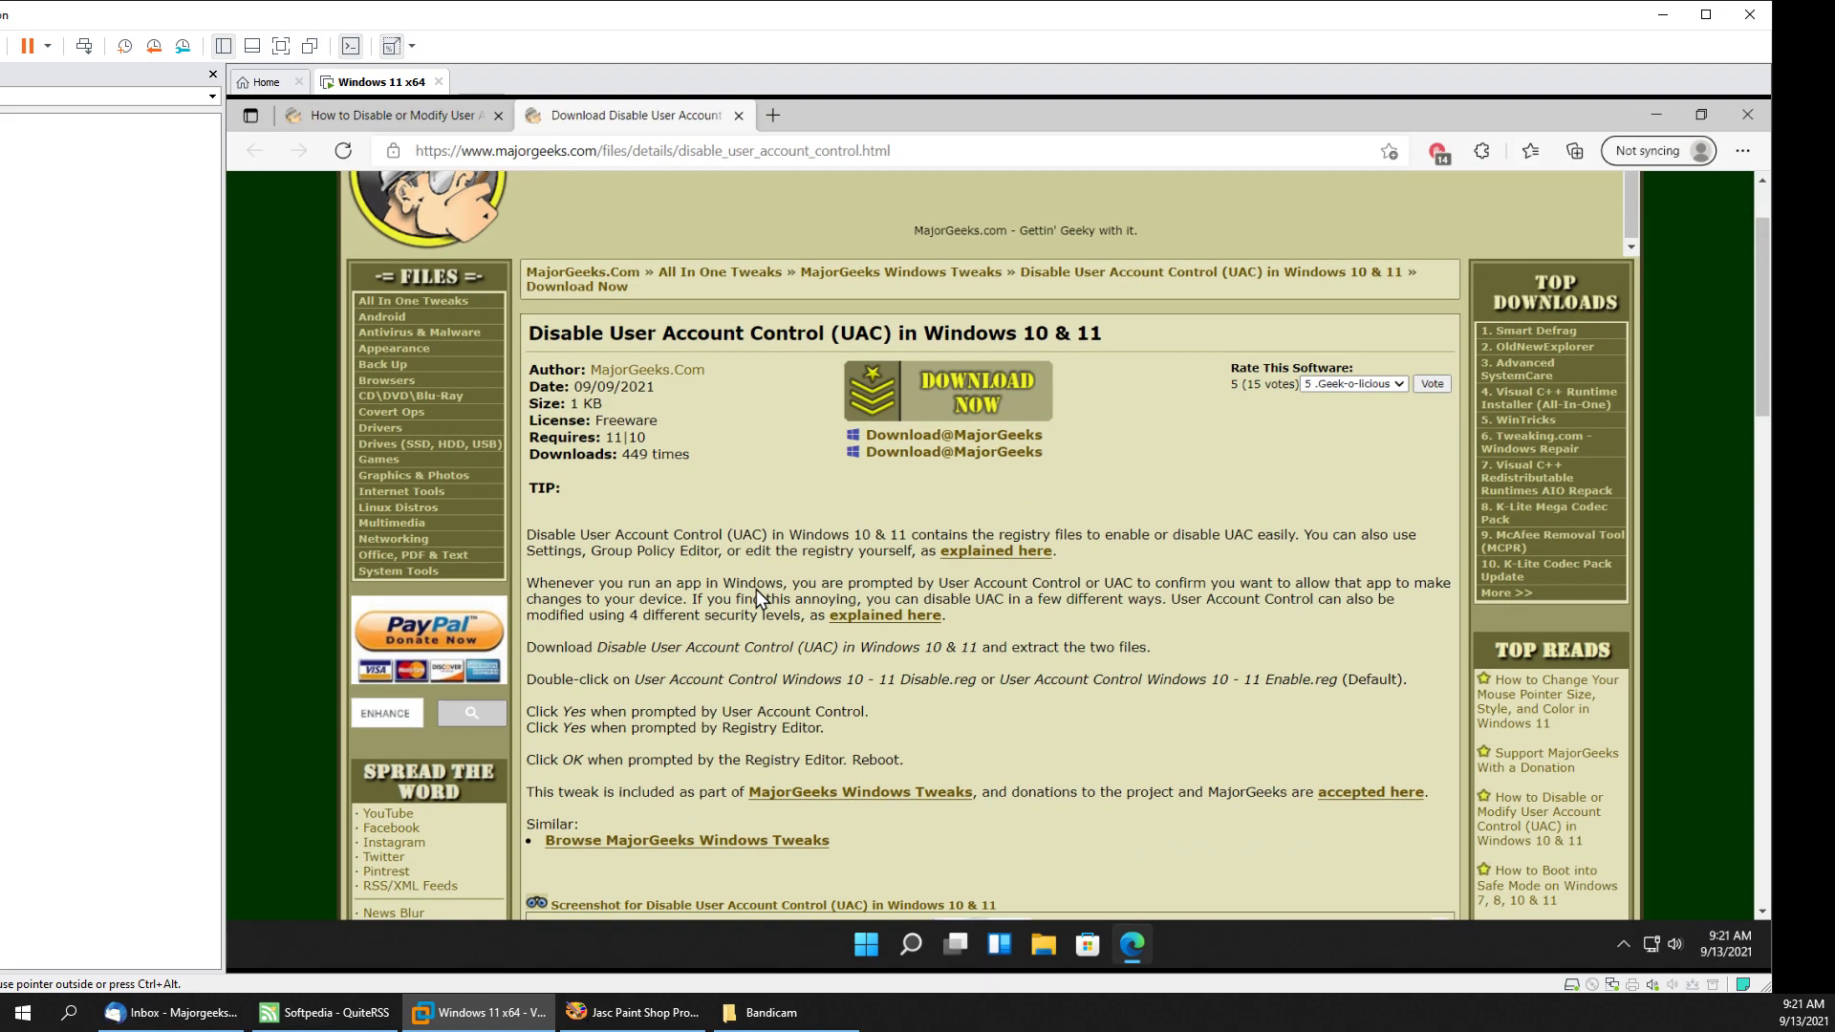
pyautogui.scroll(-1, 745, 590)
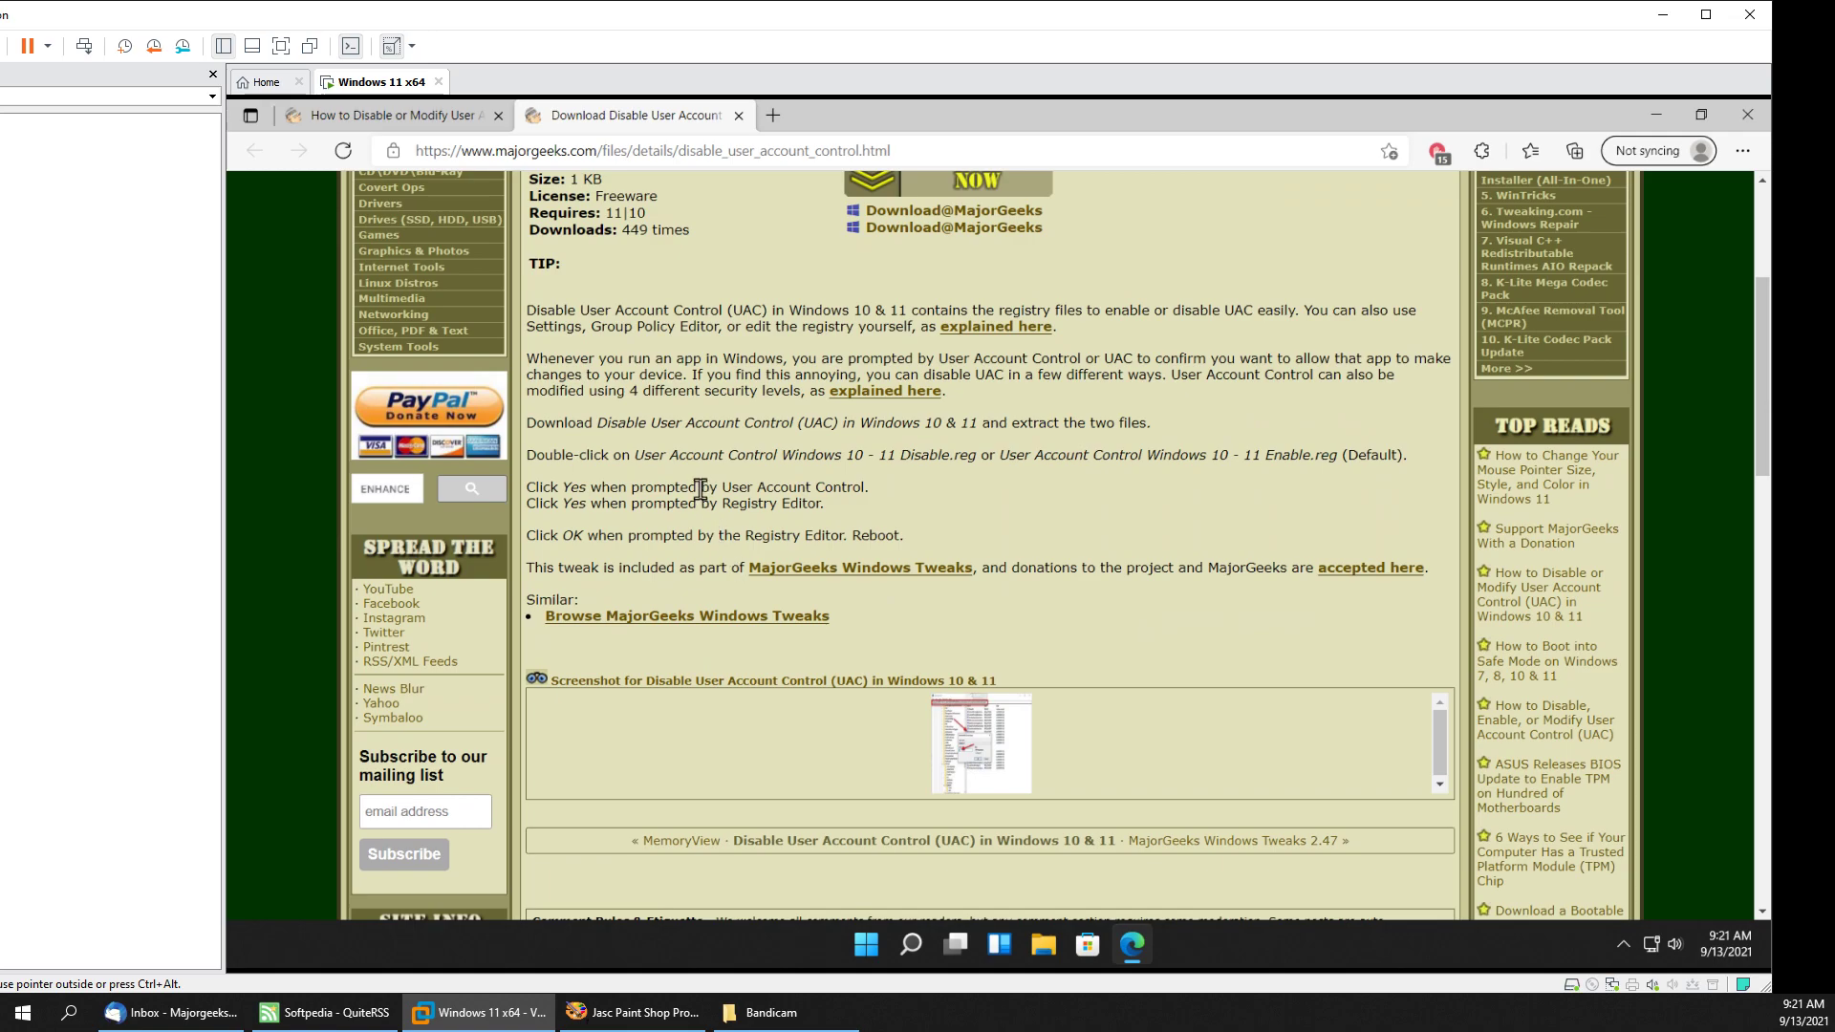
pyautogui.moveTo(635, 456); pyautogui.dragTo(980, 451)
pyautogui.click(1167, 494)
# Close the download tab and copy the article's HKEY_LOCAL_MACHINE\SOFTWARE\Microsoft\Windows\CurrentVersion\Policies\System path
pyautogui.middleClick(710, 122)
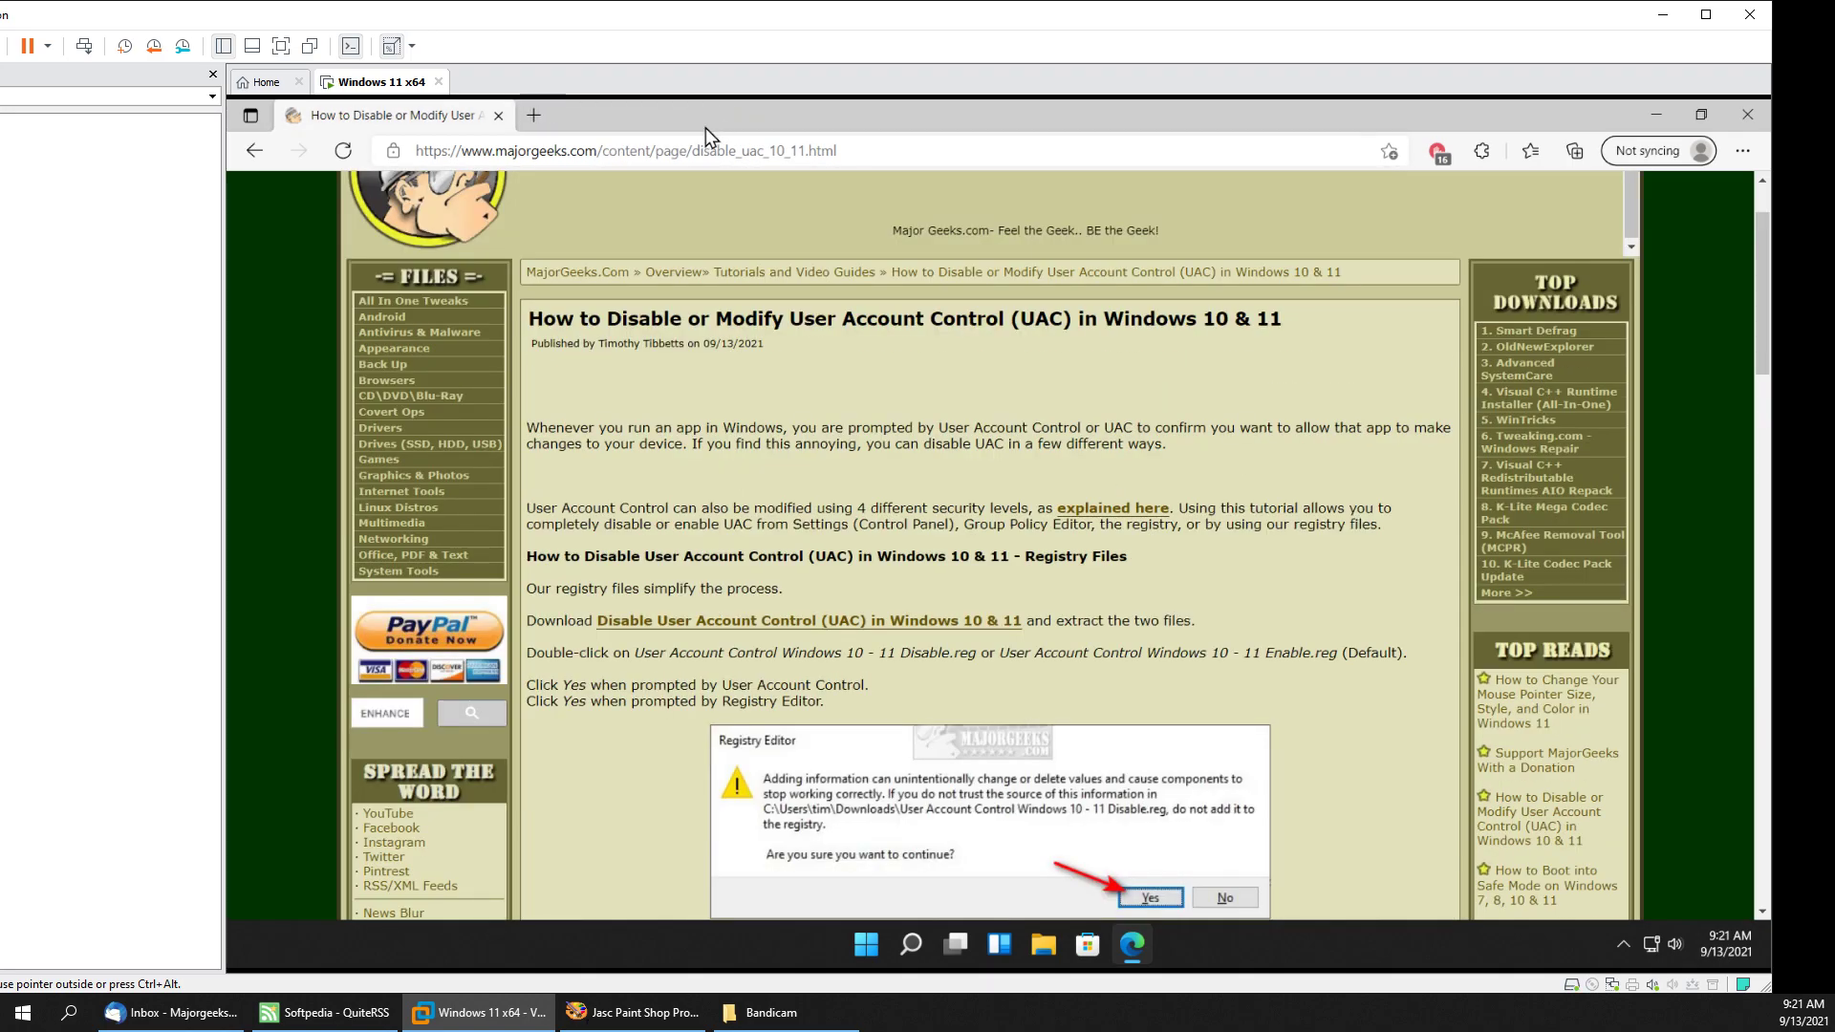
pyautogui.scroll(-5, 679, 592)
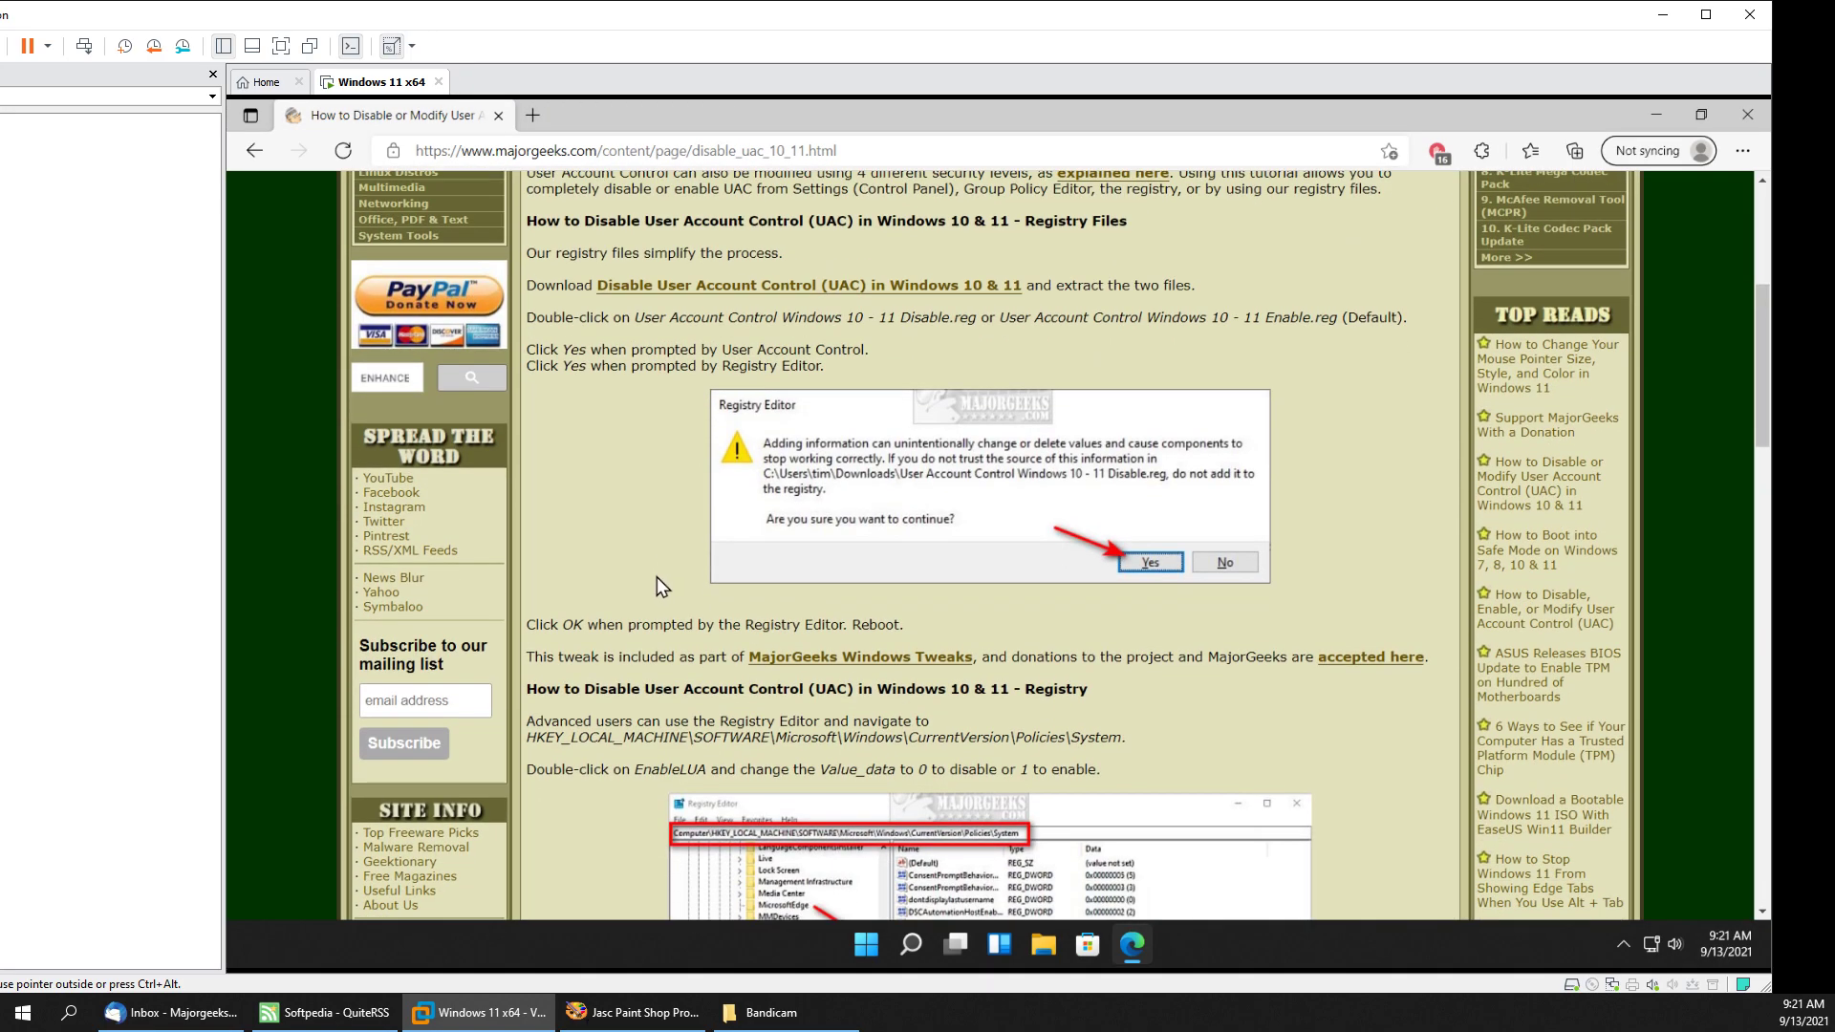
pyautogui.scroll(-1, 649, 571)
pyautogui.moveTo(536, 513); pyautogui.dragTo(807, 516)
pyautogui.moveTo(527, 512); pyautogui.dragTo(1122, 512)
pyautogui.rightClick(1072, 510)
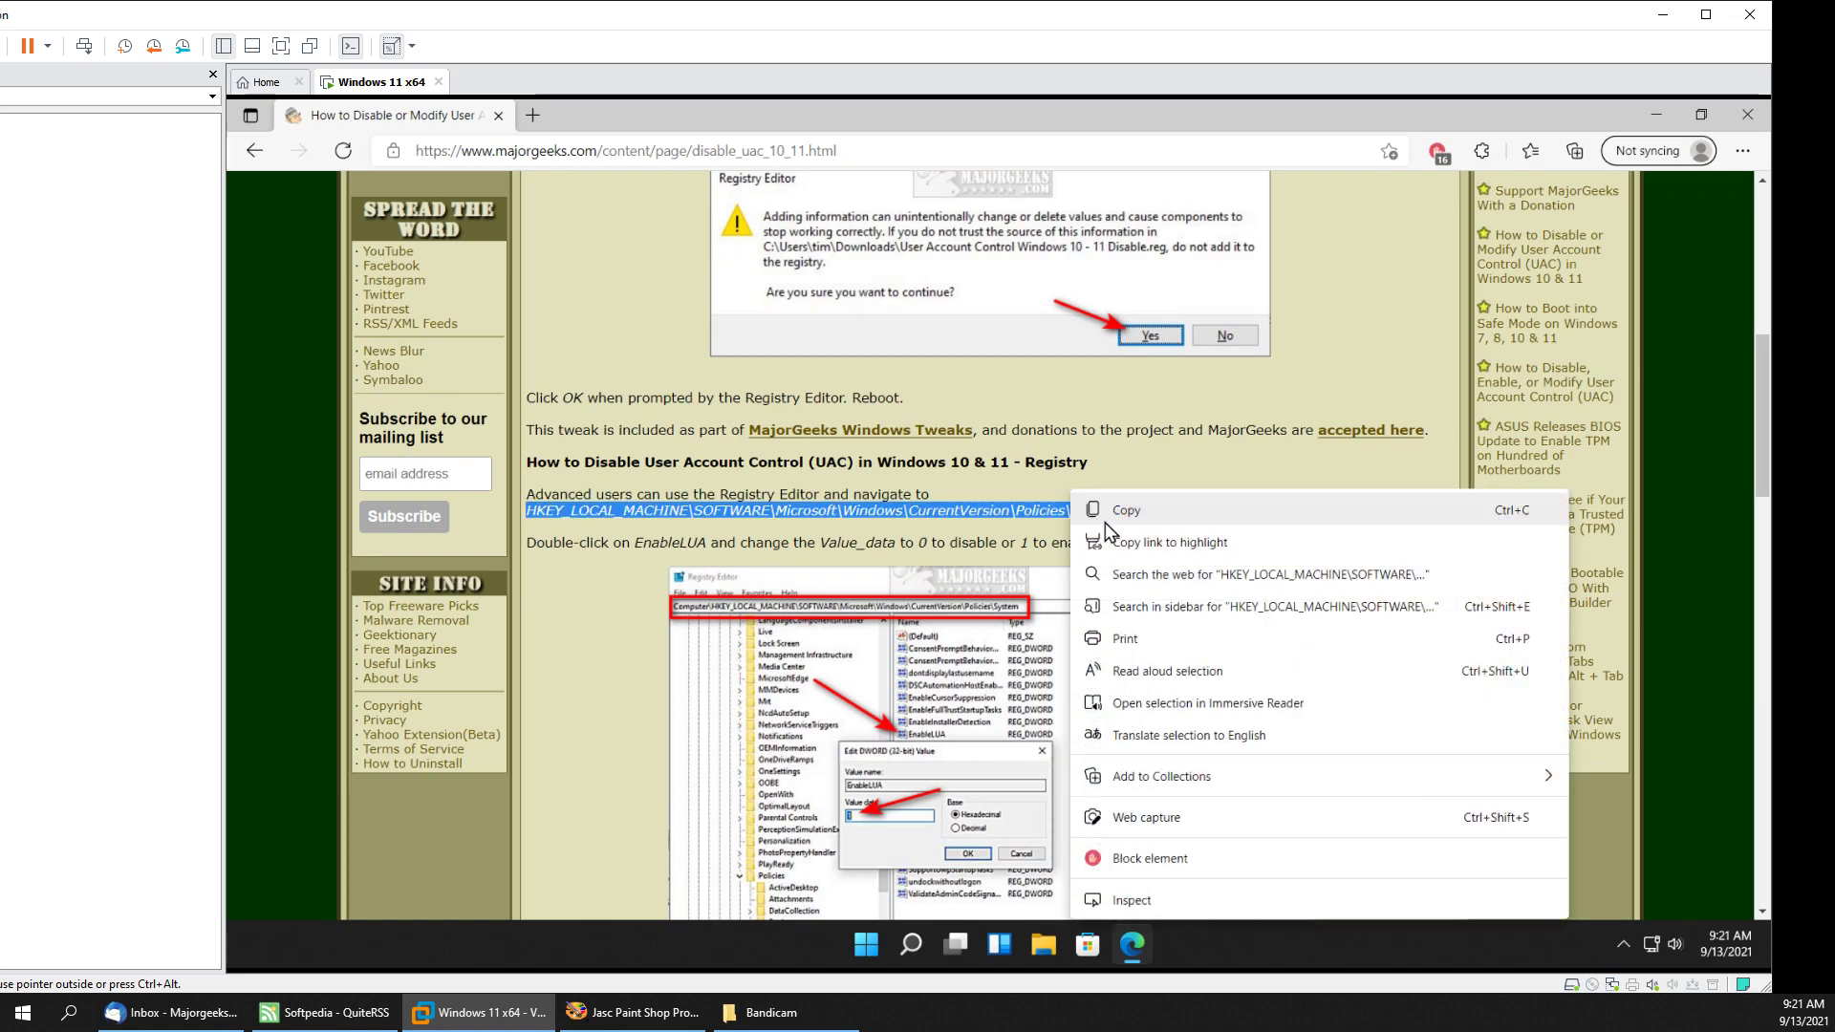
pyautogui.click(1113, 521)
pyautogui.click(1012, 534)
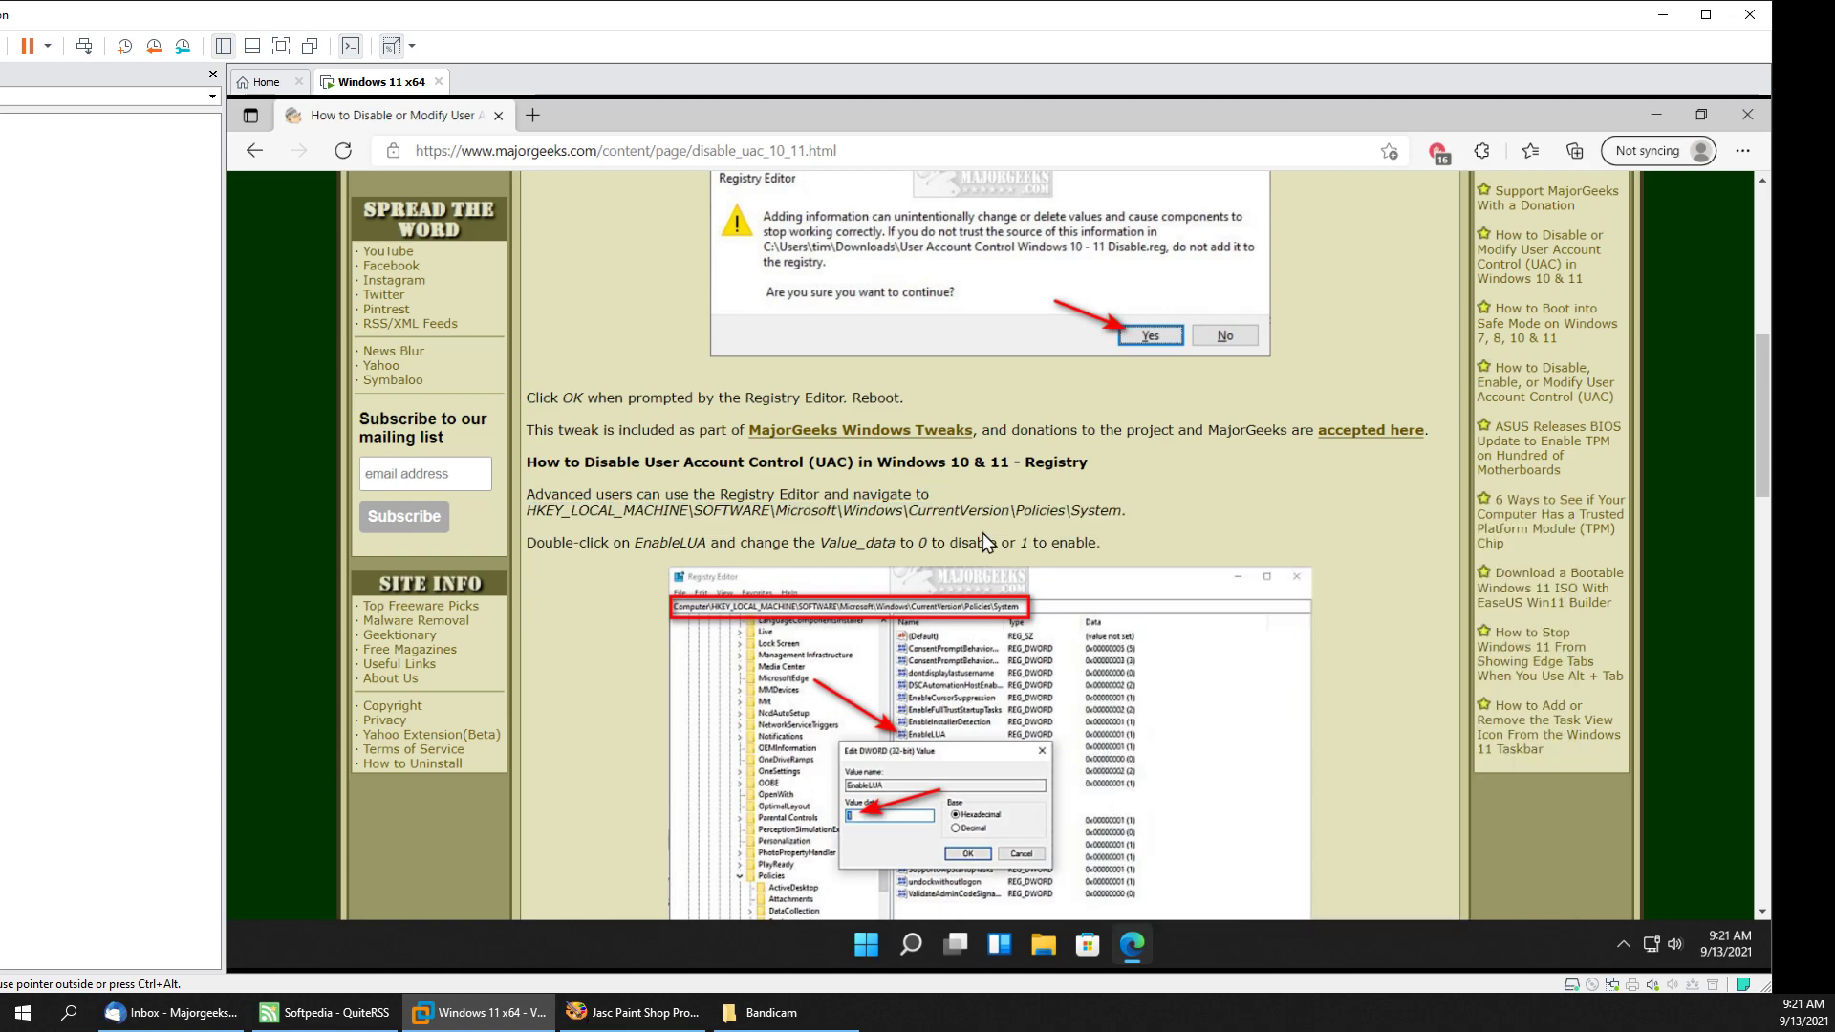
# Launch regedit from Run and go to the pasted Policies\System key
pyautogui.press('super+r')
pyautogui.write('re')
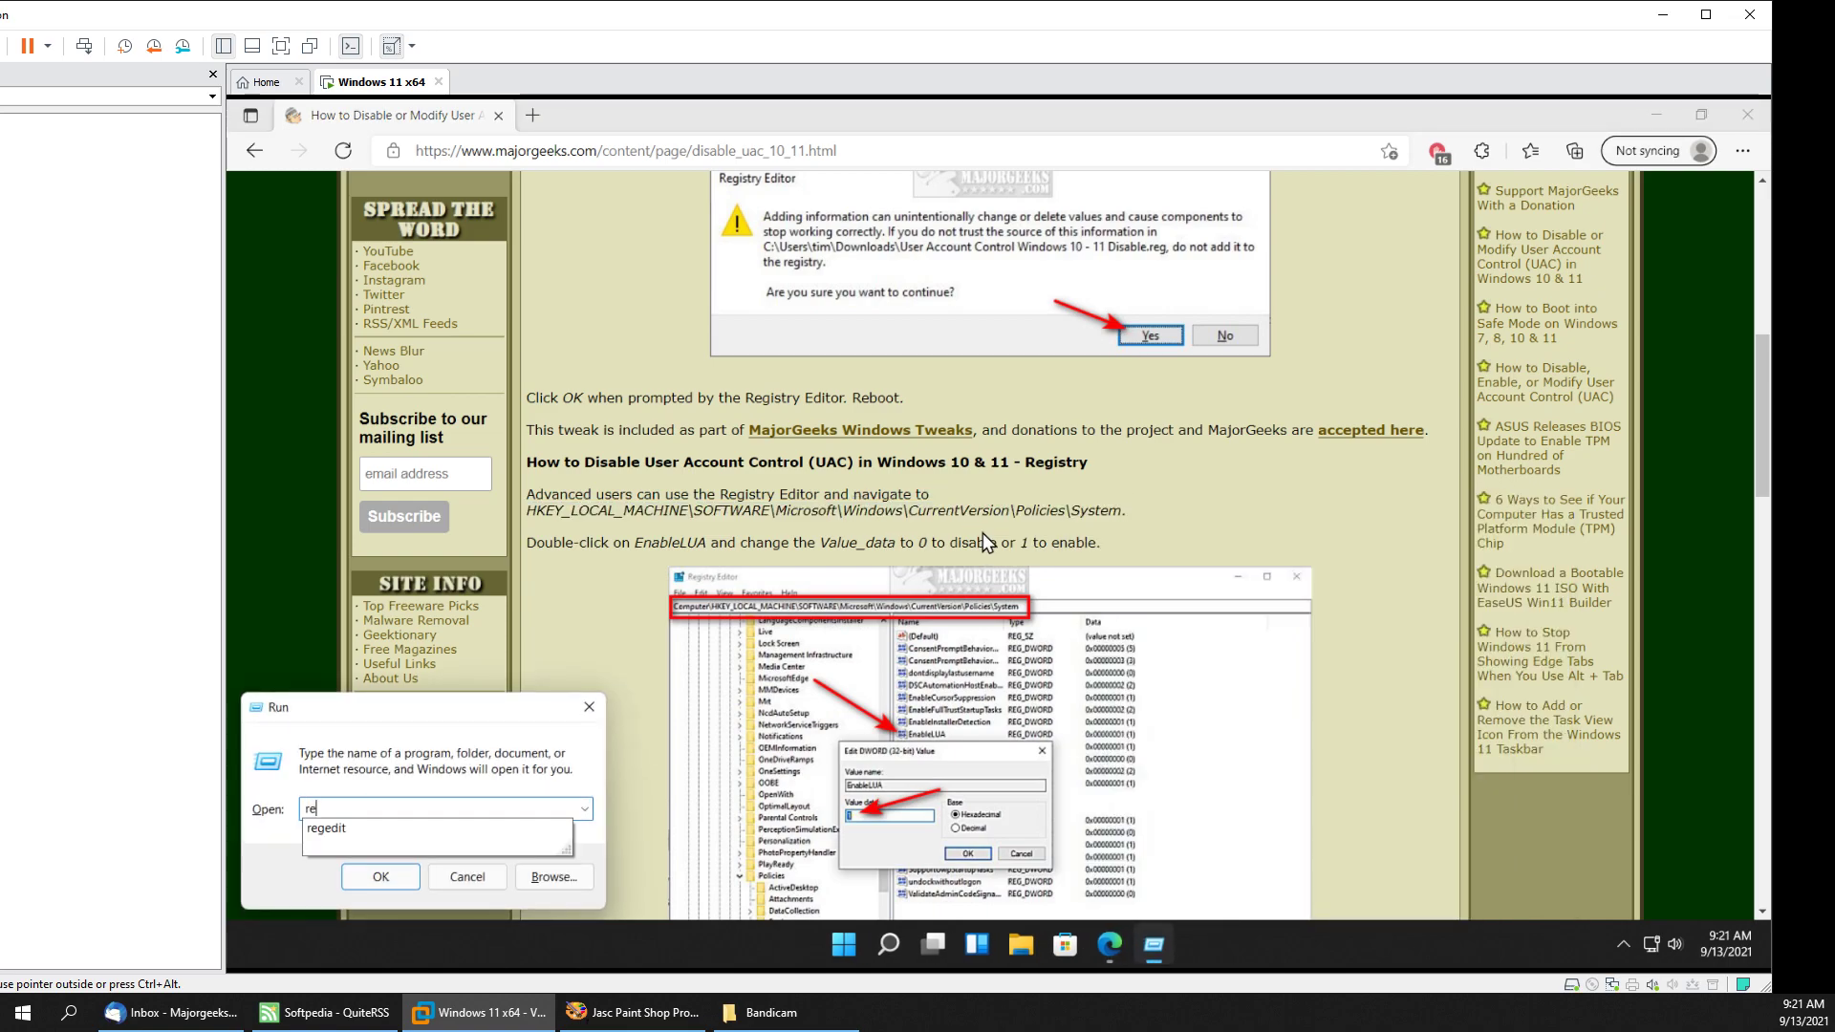
pyautogui.write('gedit')
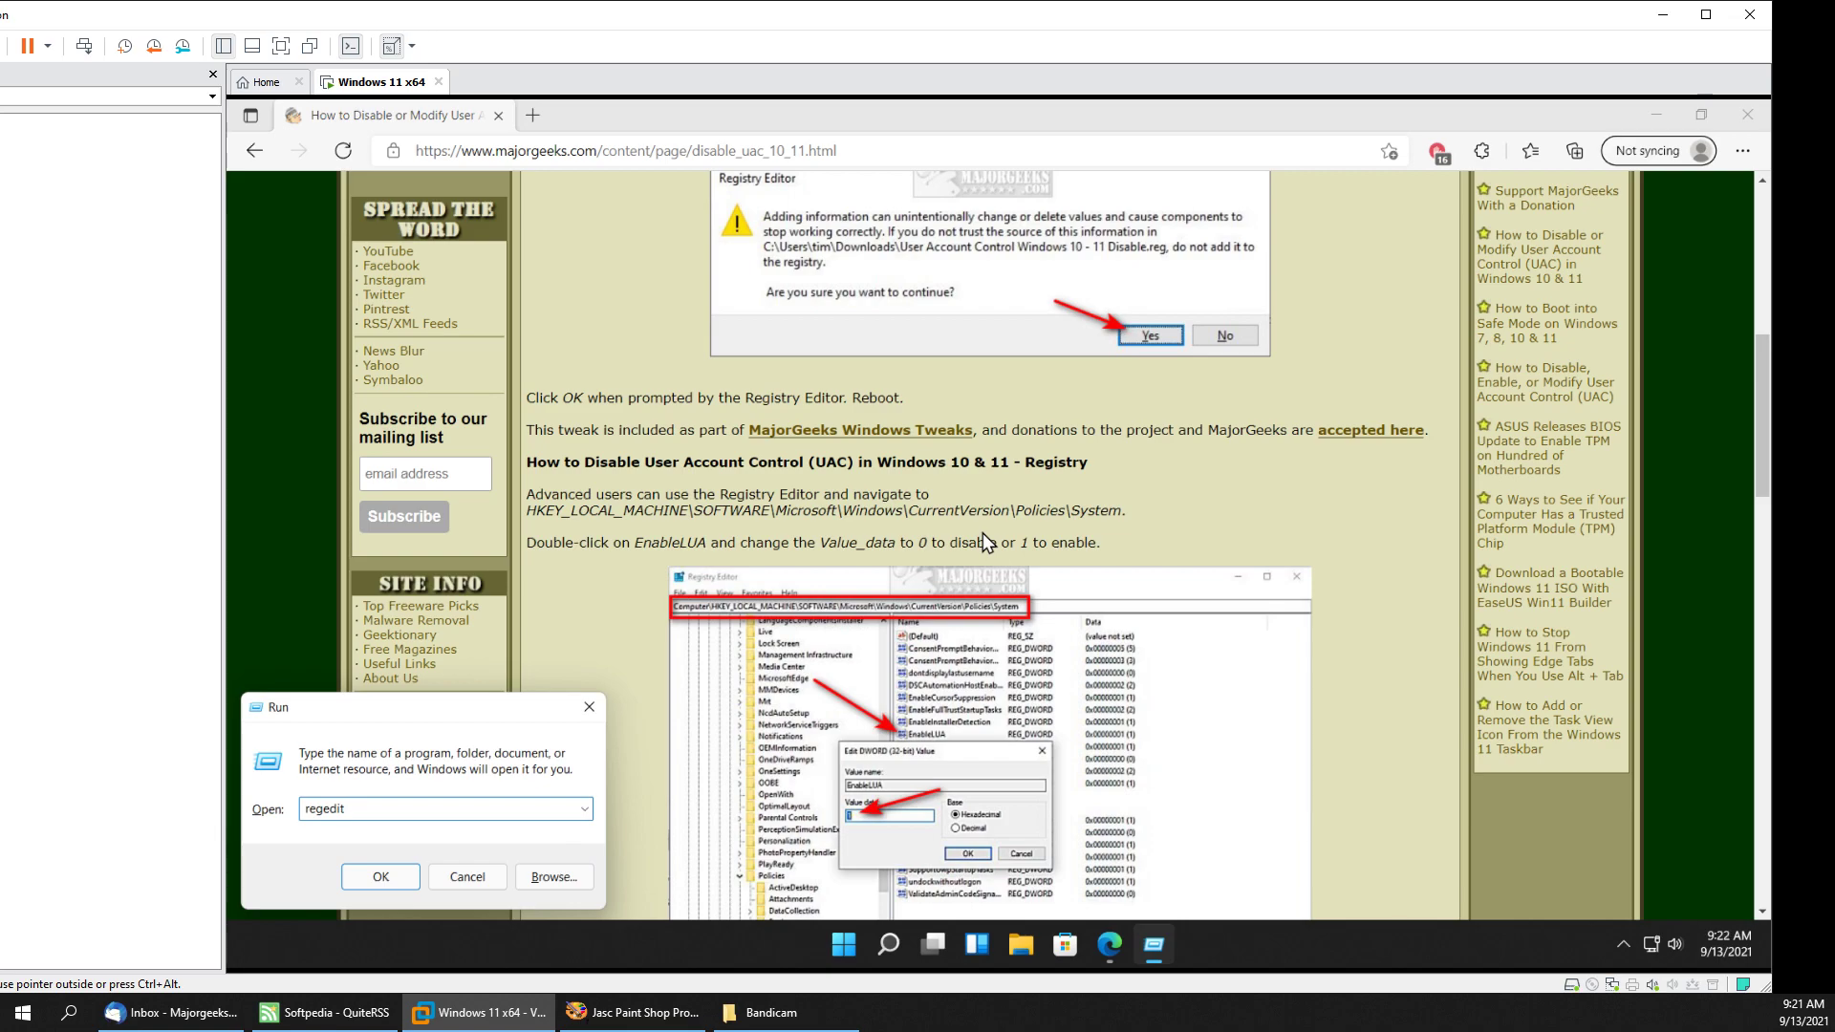
pyautogui.press('Return')
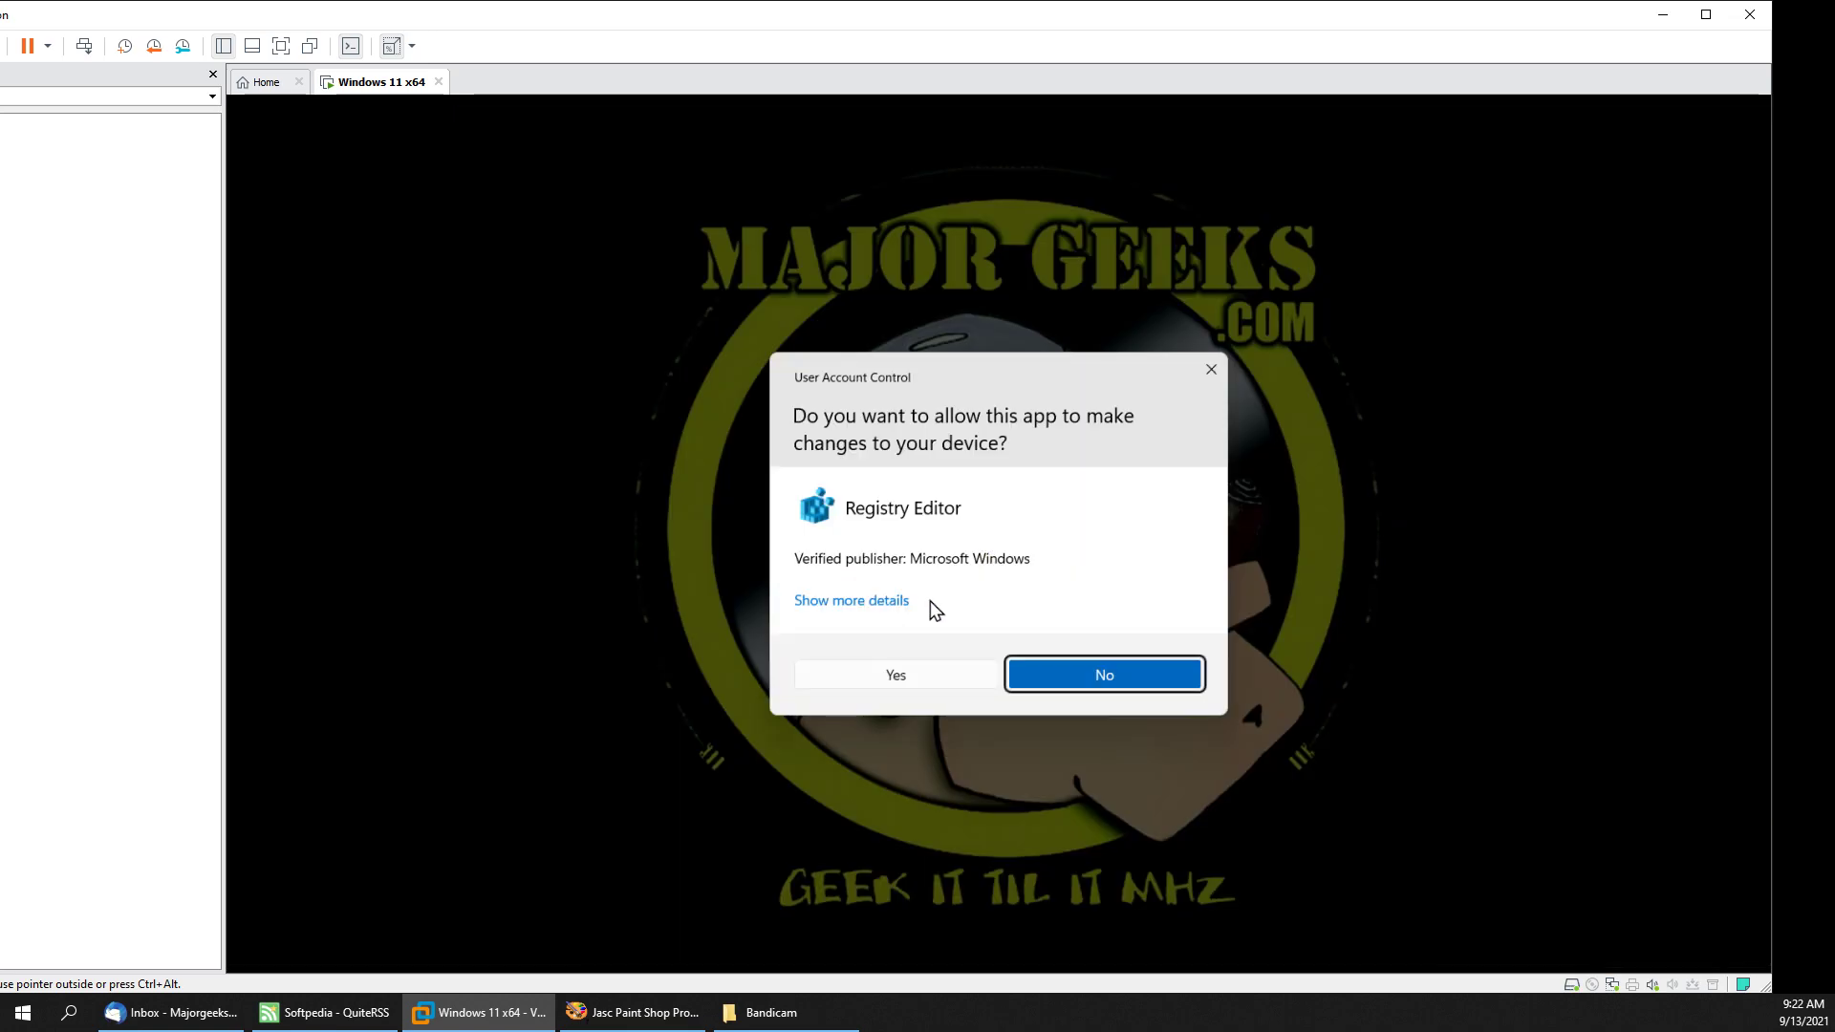
pyautogui.click(919, 688)
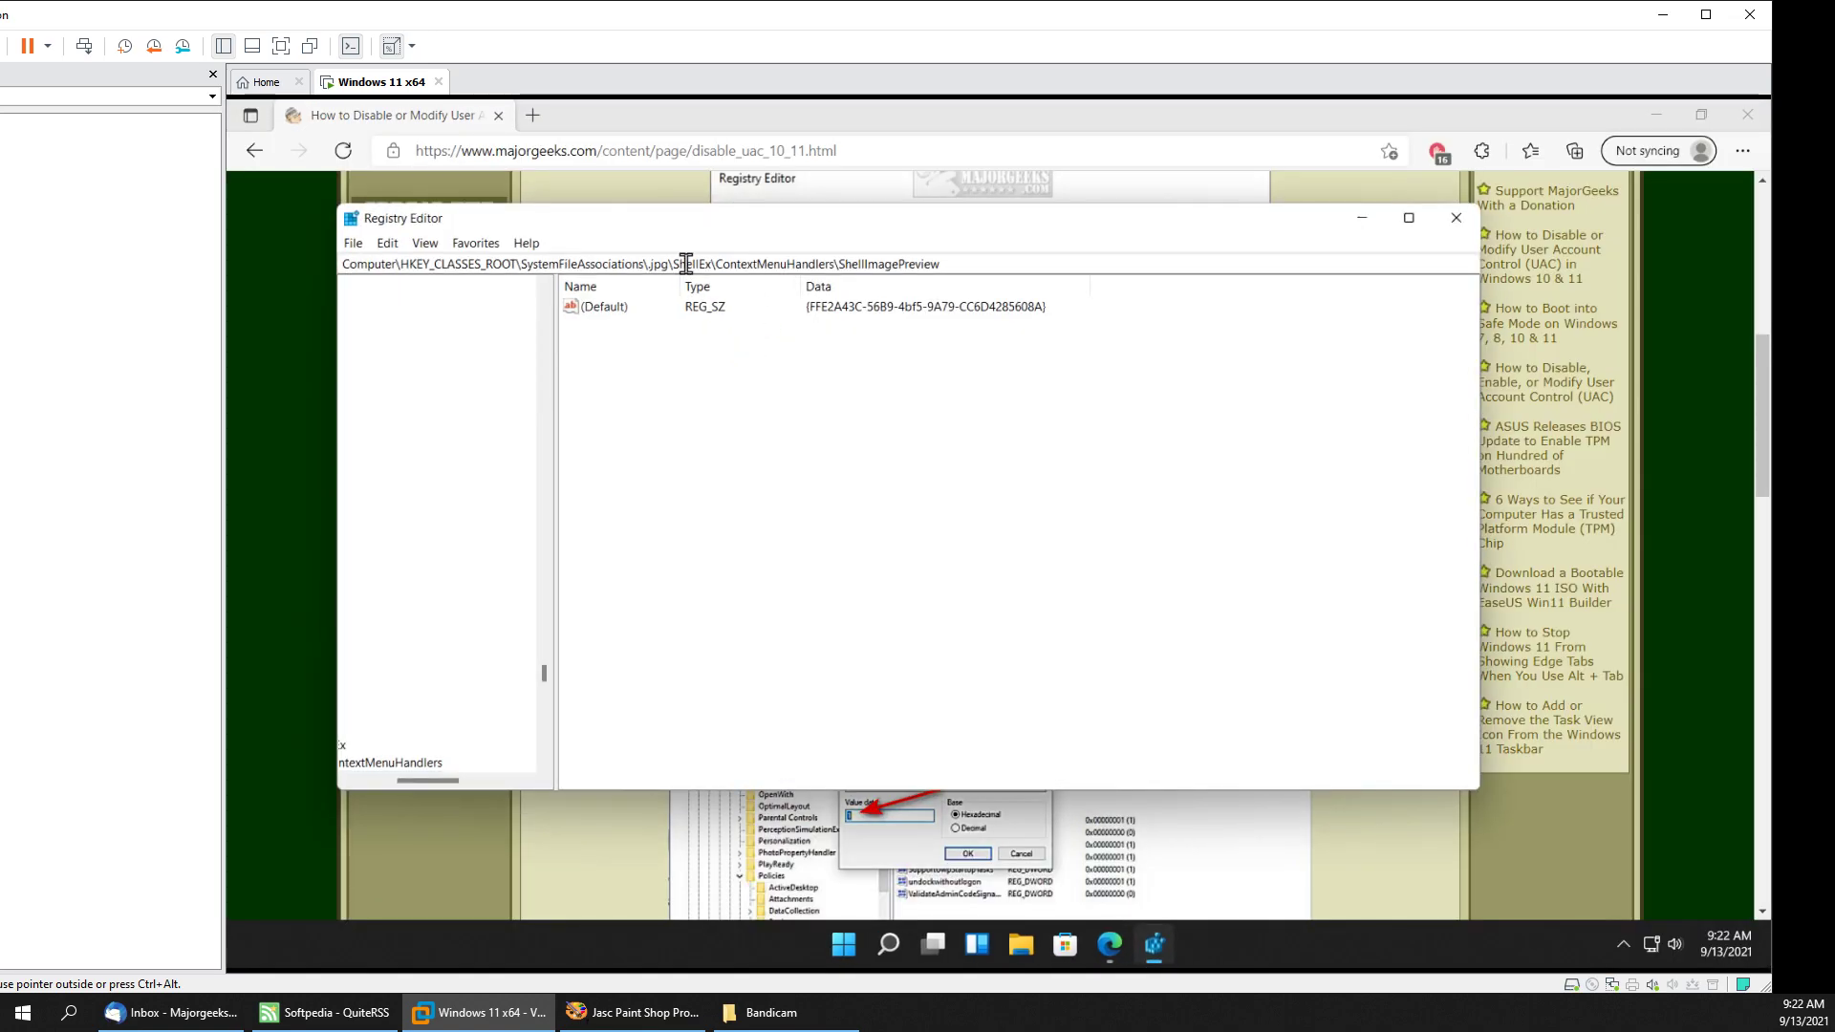
pyautogui.moveTo(953, 263); pyautogui.dragTo(245, 269)
pyautogui.hotkey('ctrl', 'v')
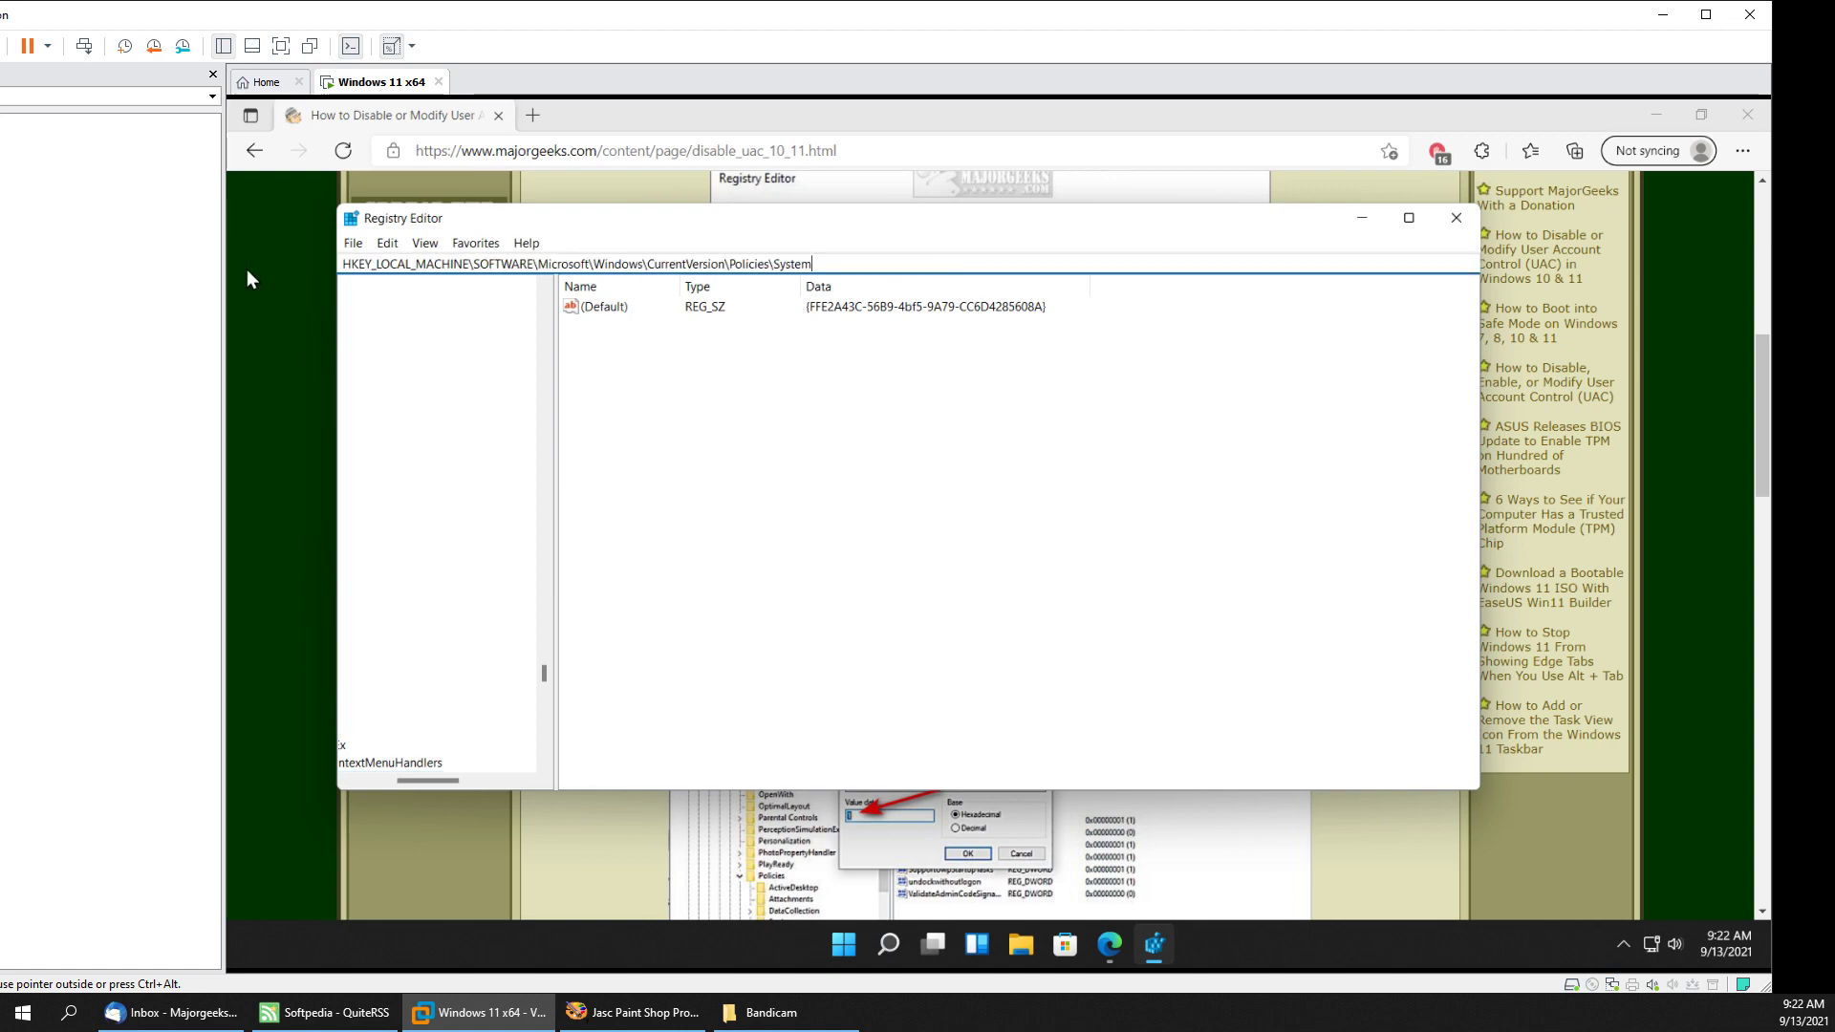
pyautogui.press('Return')
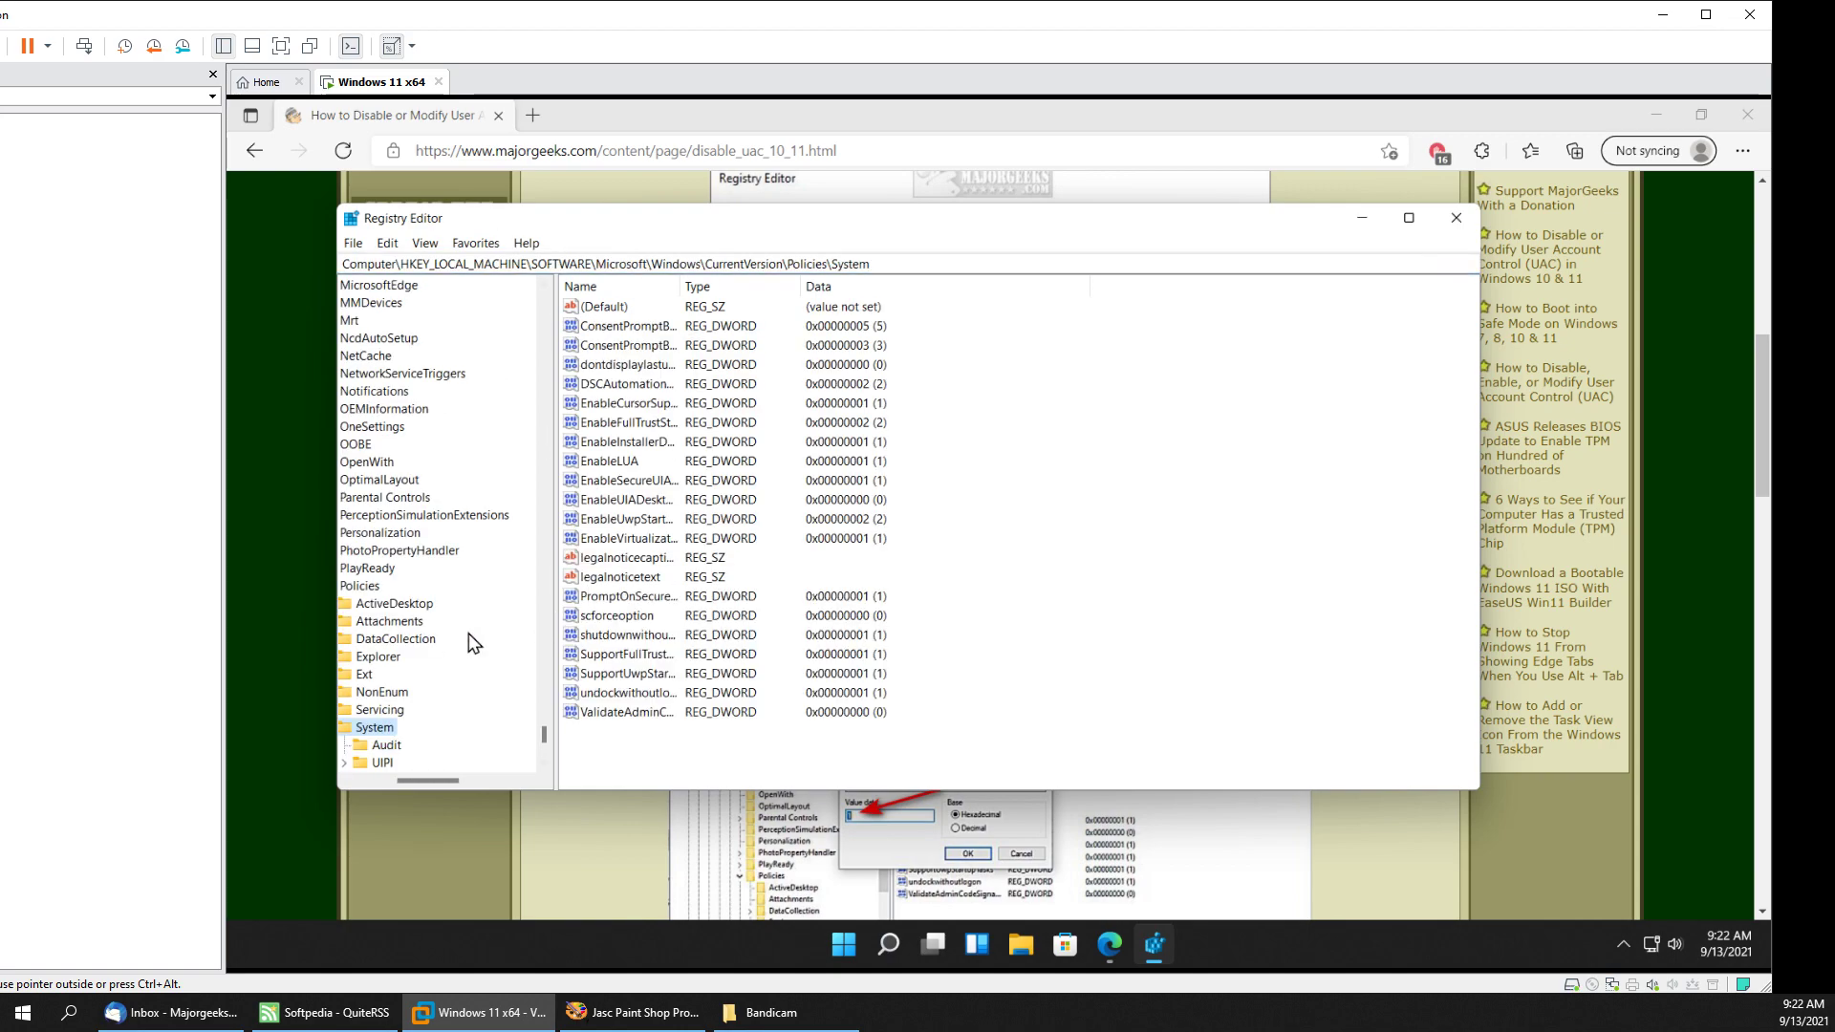
# Widen the Name column and inspect EnableLUA, cancelling so its value stays 1
pyautogui.moveTo(433, 776); pyautogui.dragTo(361, 776)
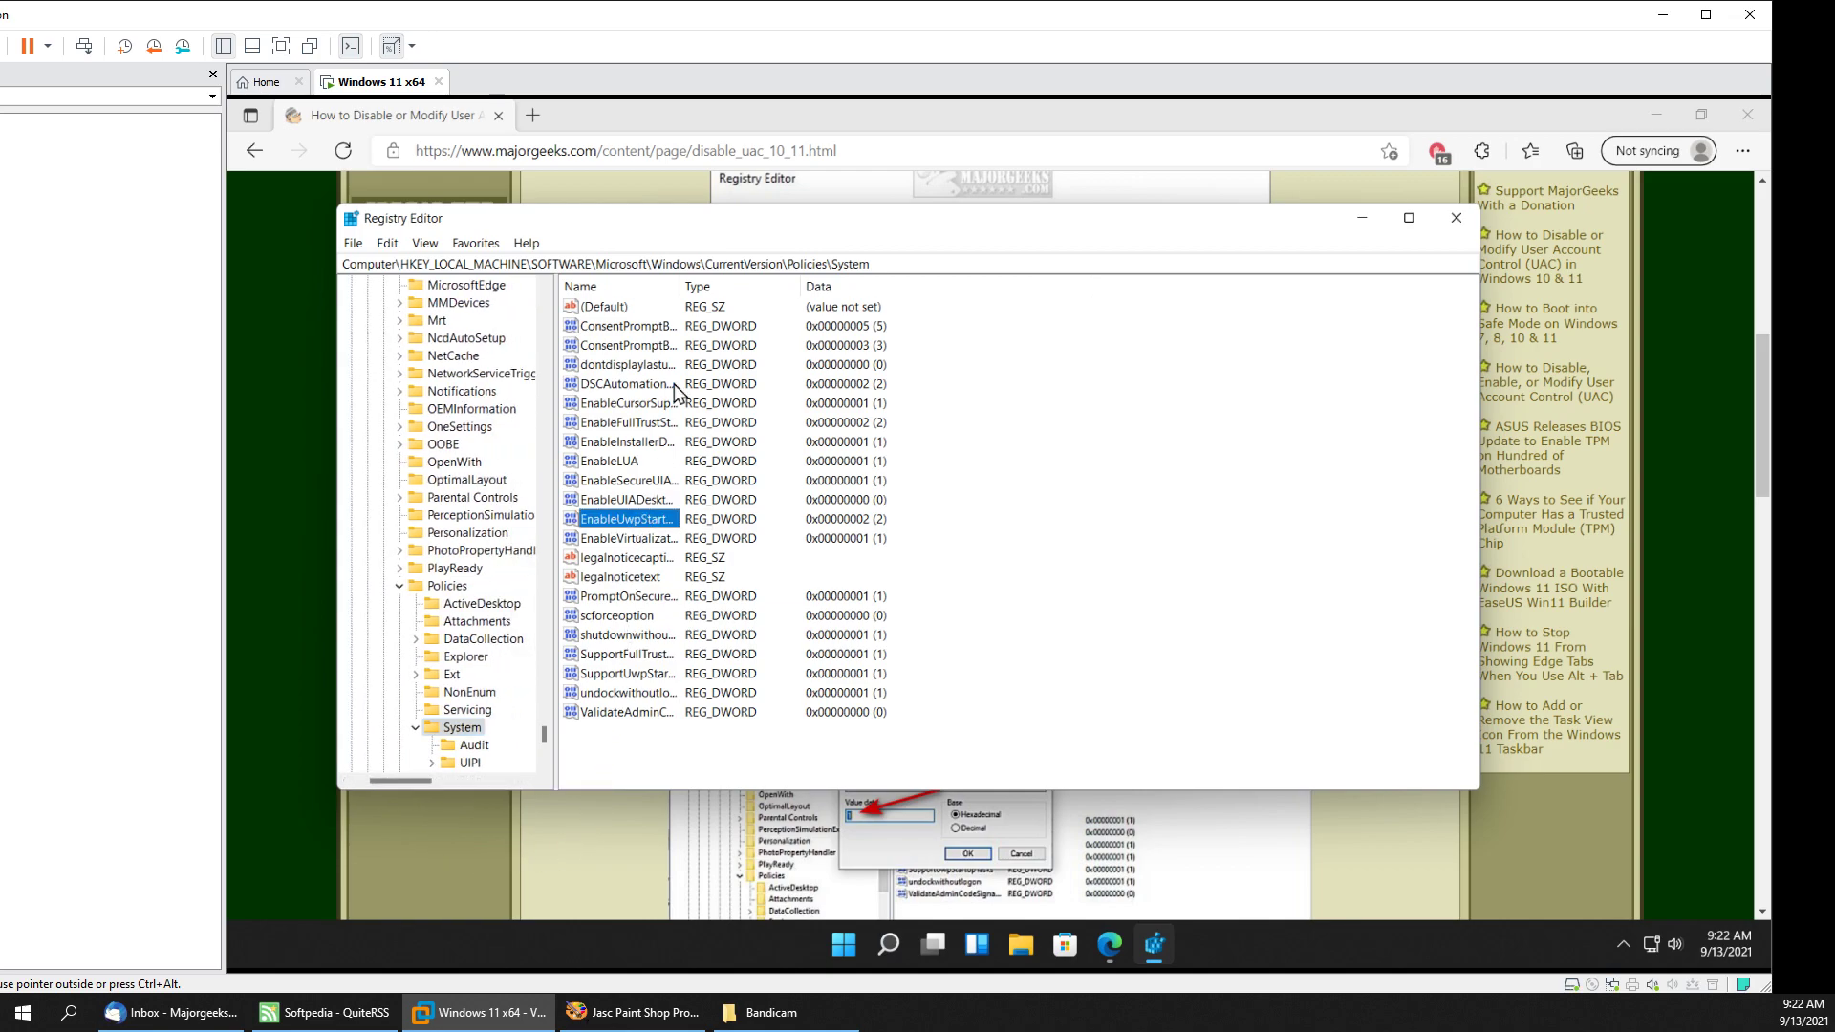
pyautogui.moveTo(680, 286); pyautogui.dragTo(796, 286)
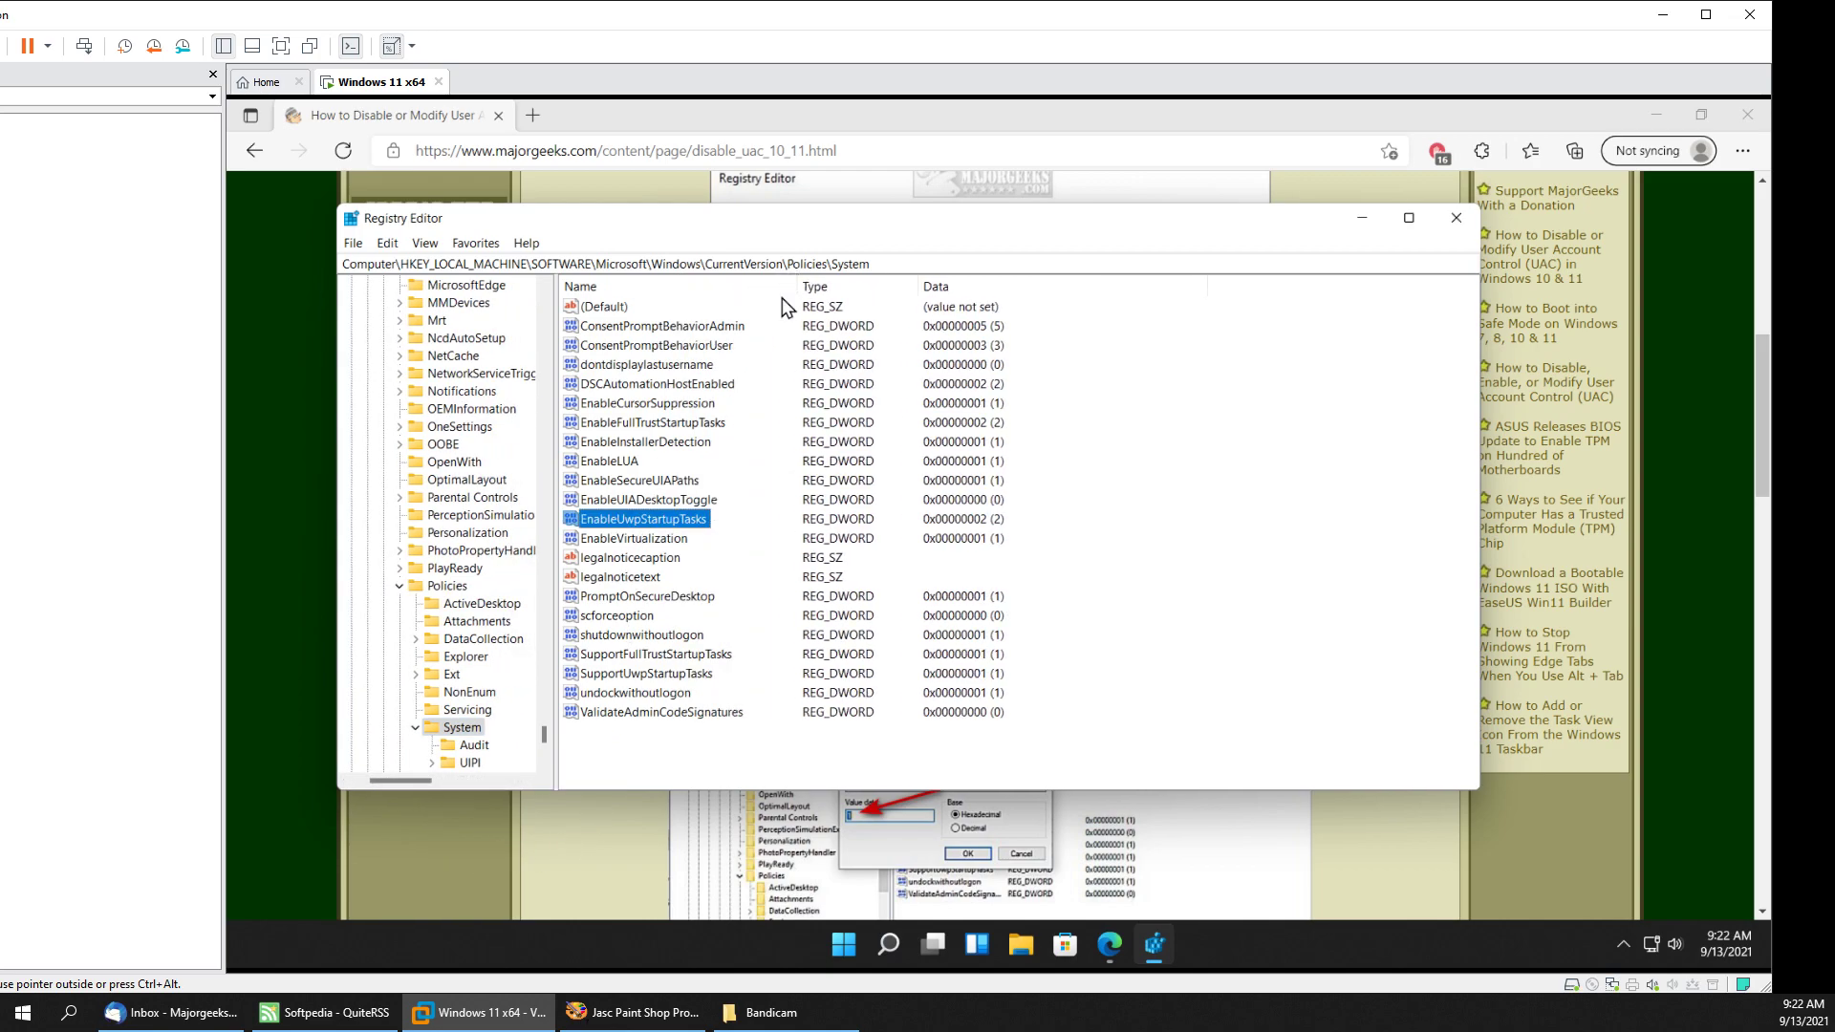
pyautogui.click(611, 462)
pyautogui.click(616, 845)
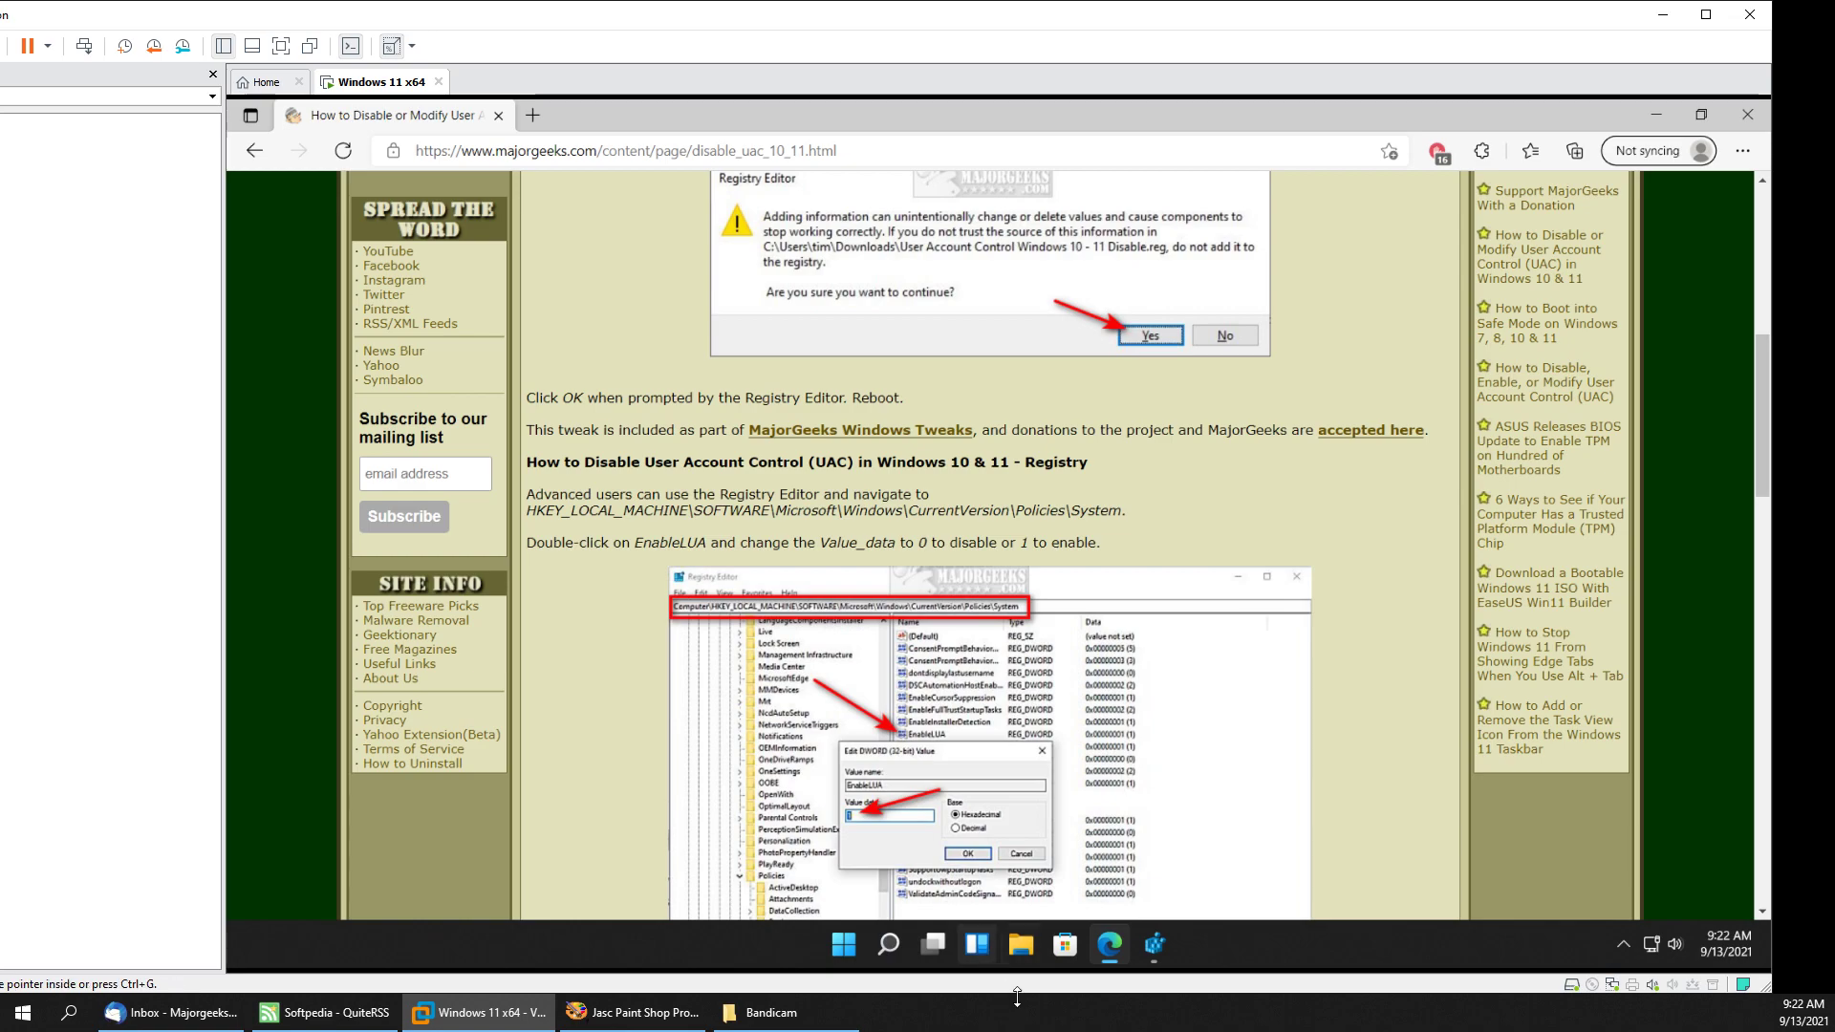
pyautogui.click(1156, 932)
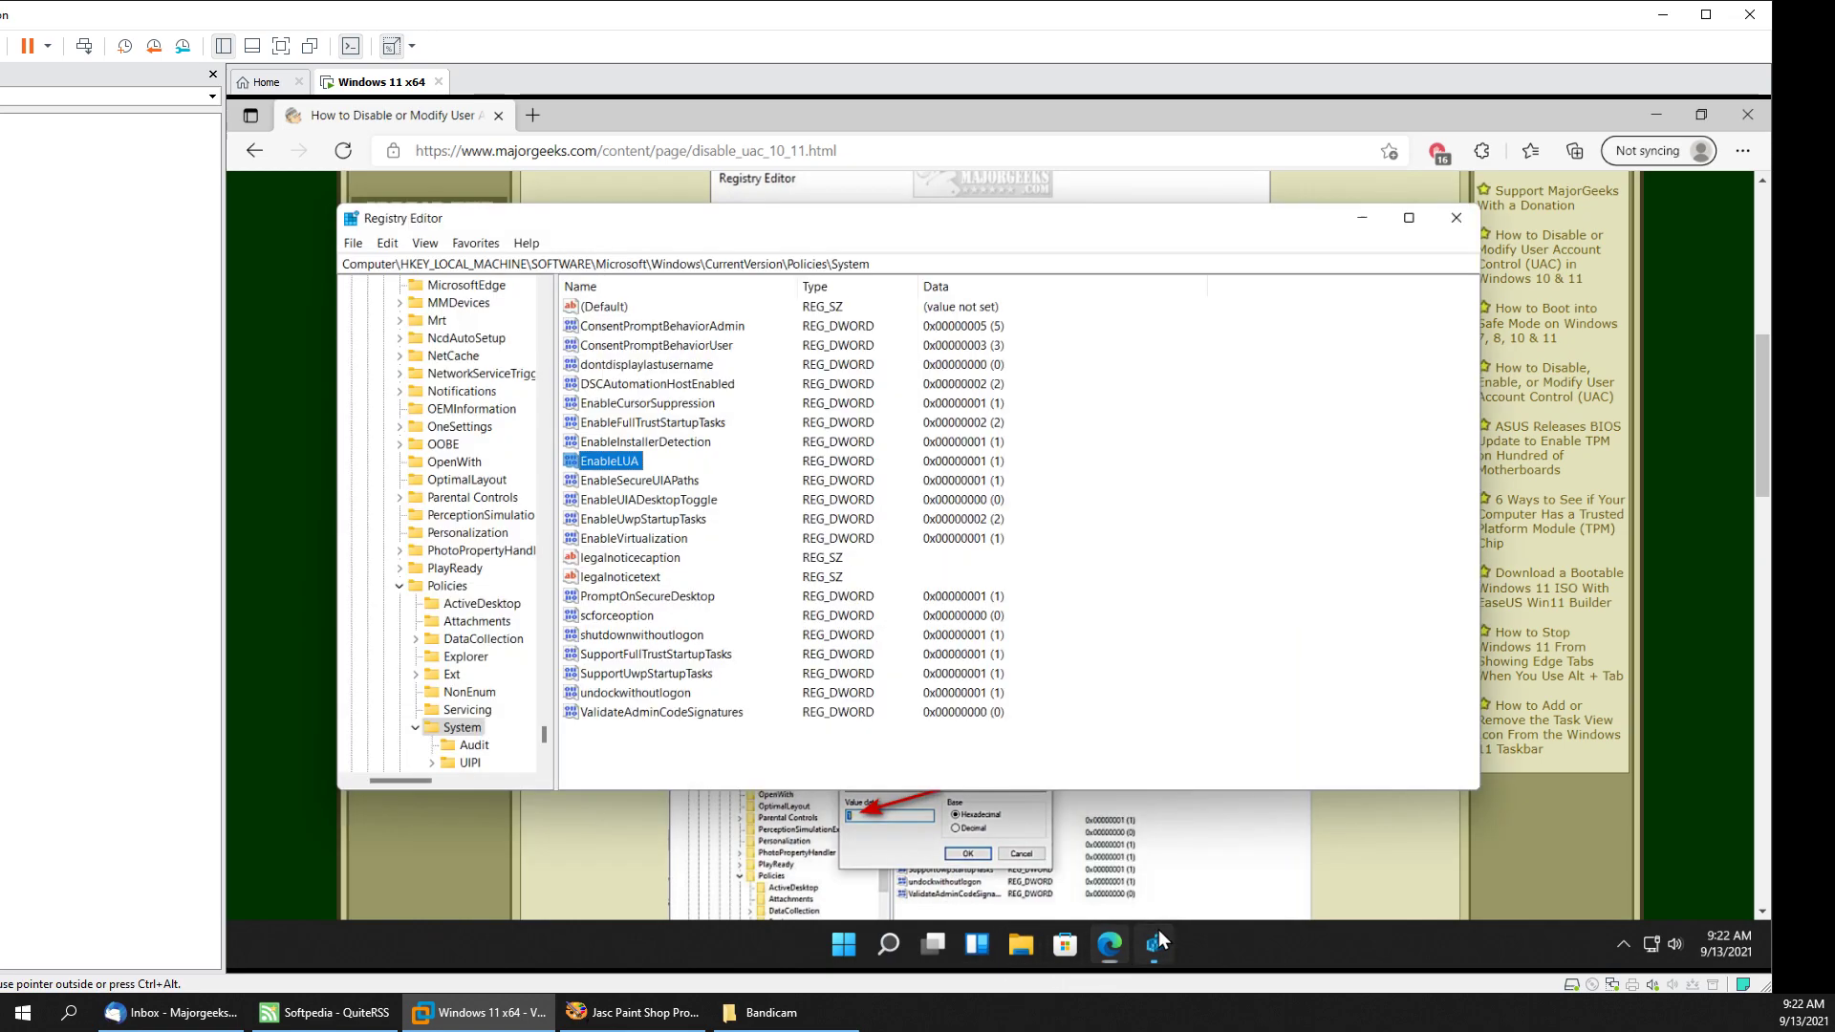
pyautogui.doubleClick(619, 465)
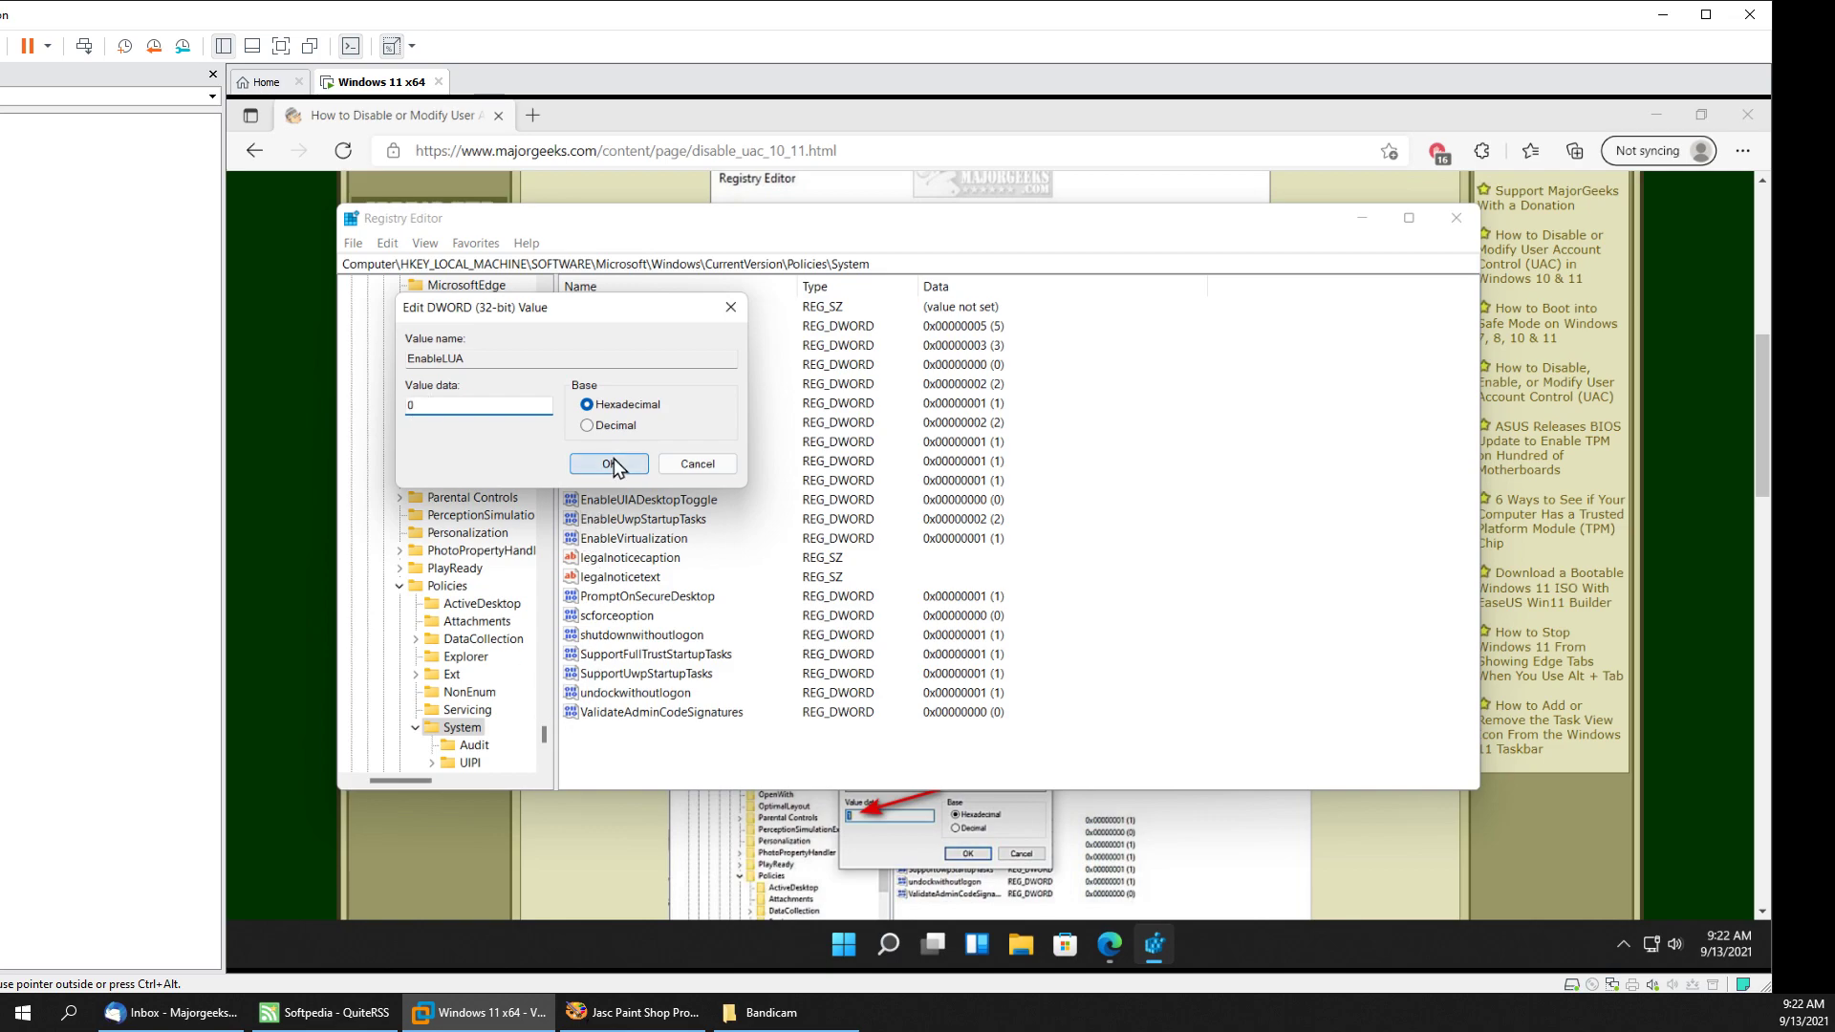
pyautogui.click(702, 464)
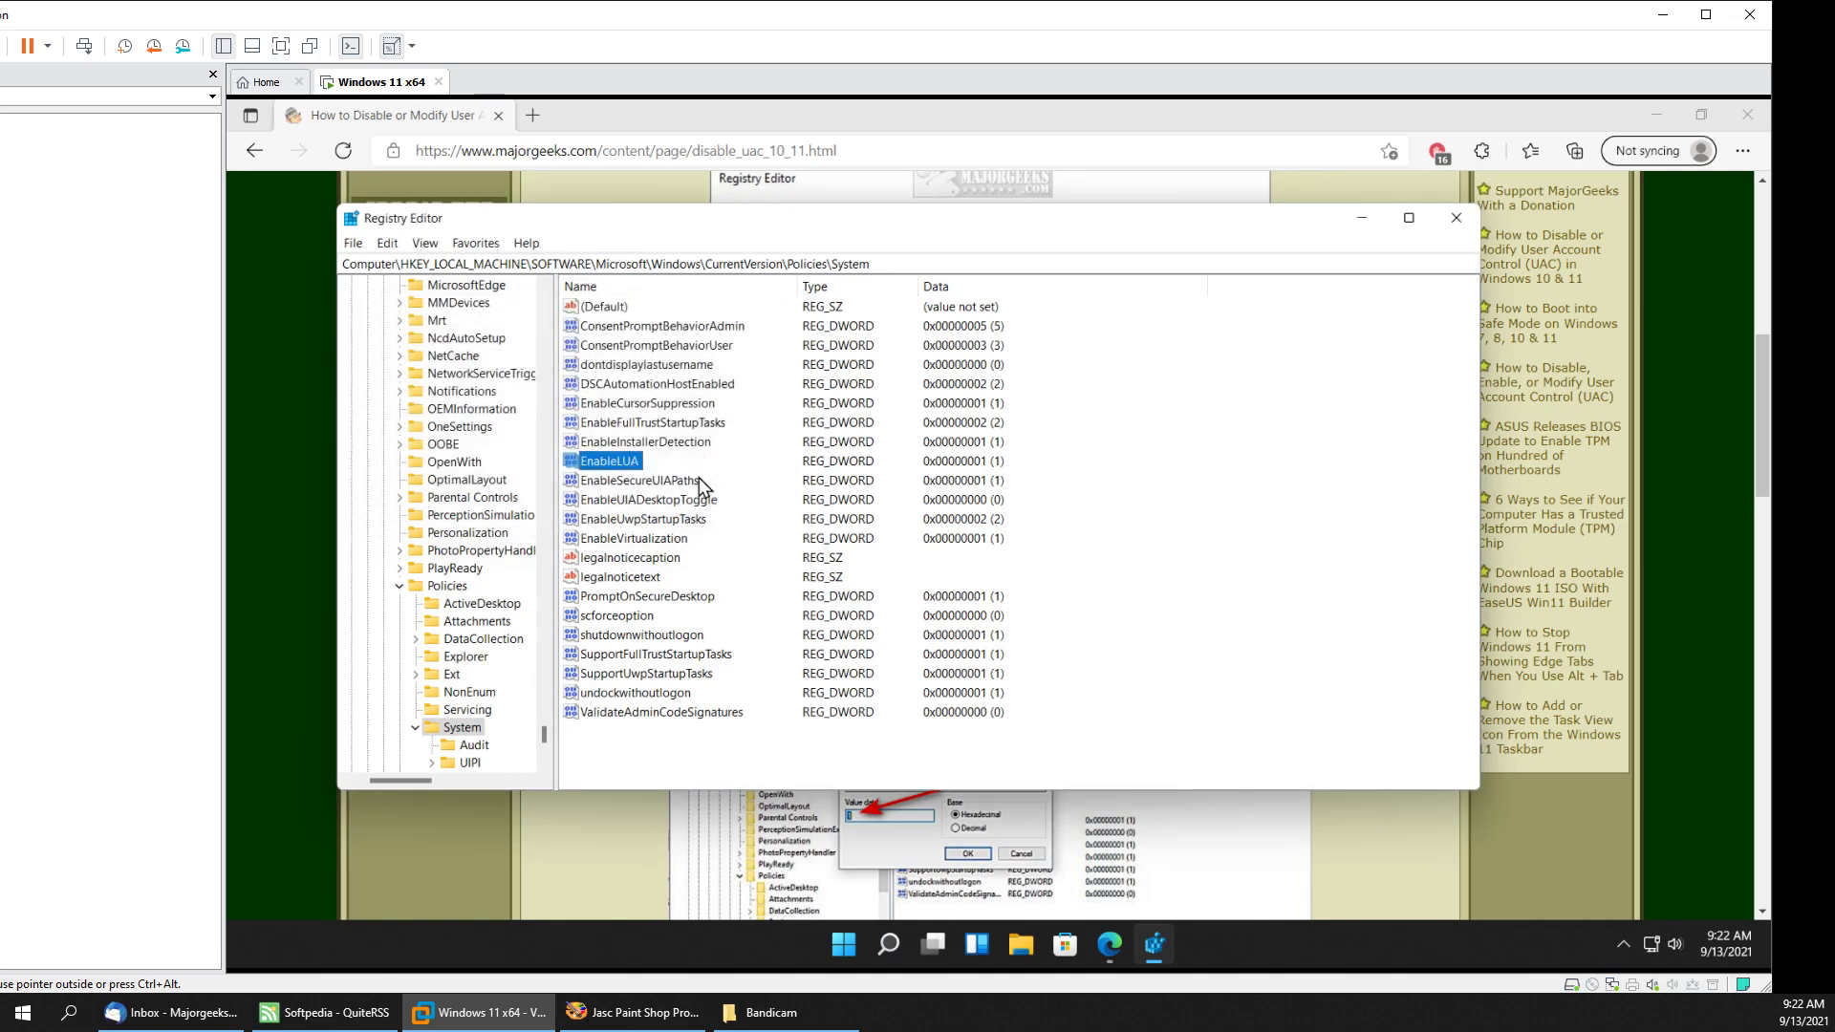
# Close Registry Editor and scroll the article to the Settings section with the UAC slider screenshot
pyautogui.click(1456, 218)
pyautogui.scroll(-5, 543, 531)
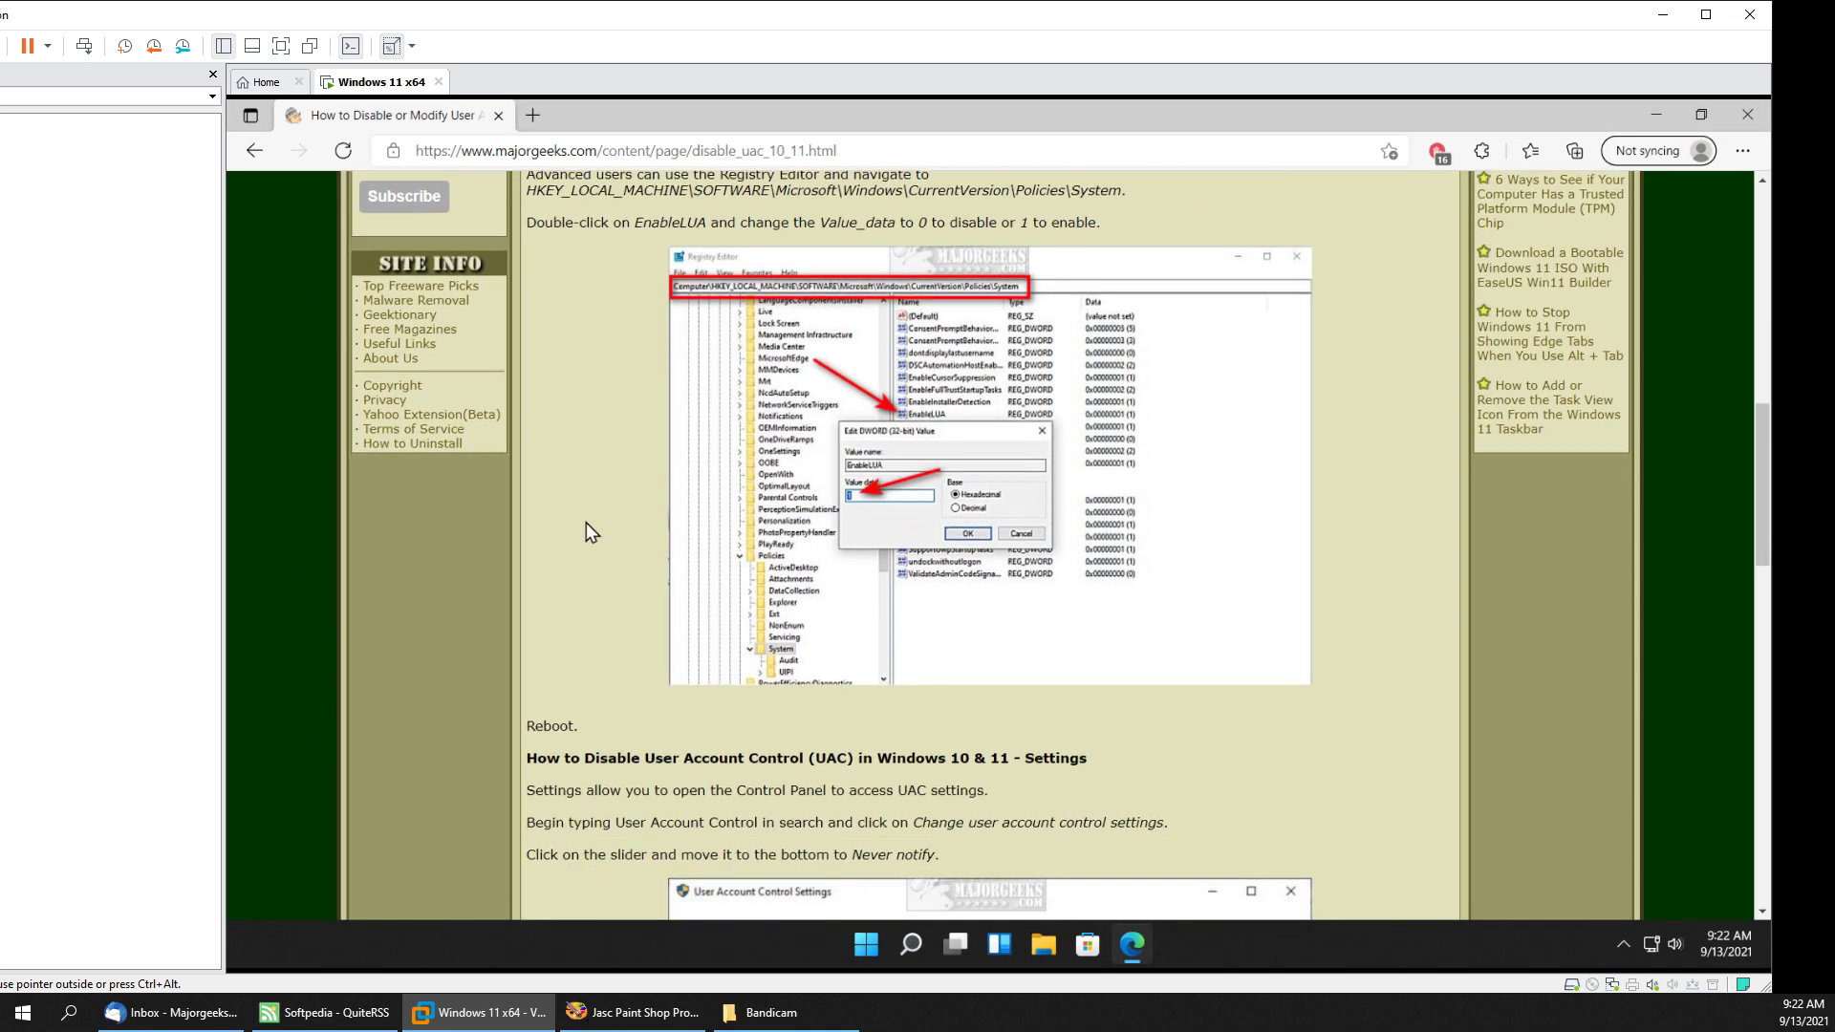
pyautogui.scroll(-1, 576, 527)
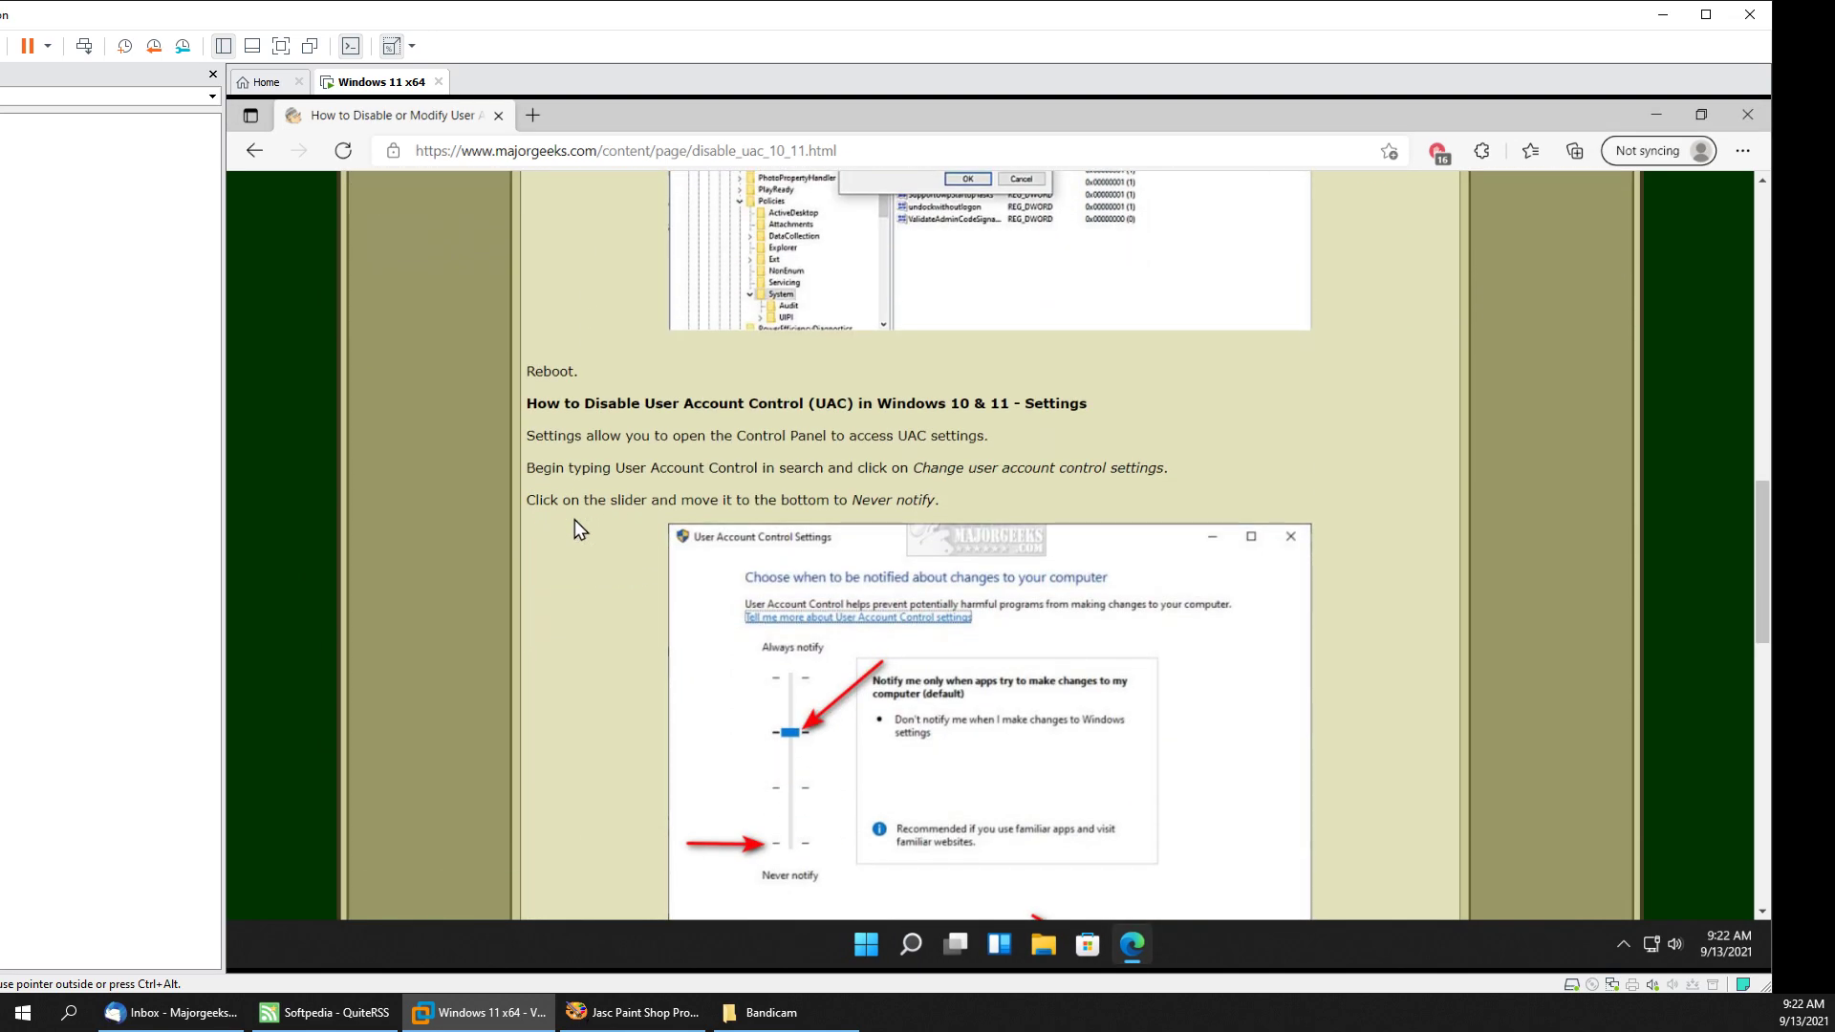
pyautogui.scroll(-1, 575, 521)
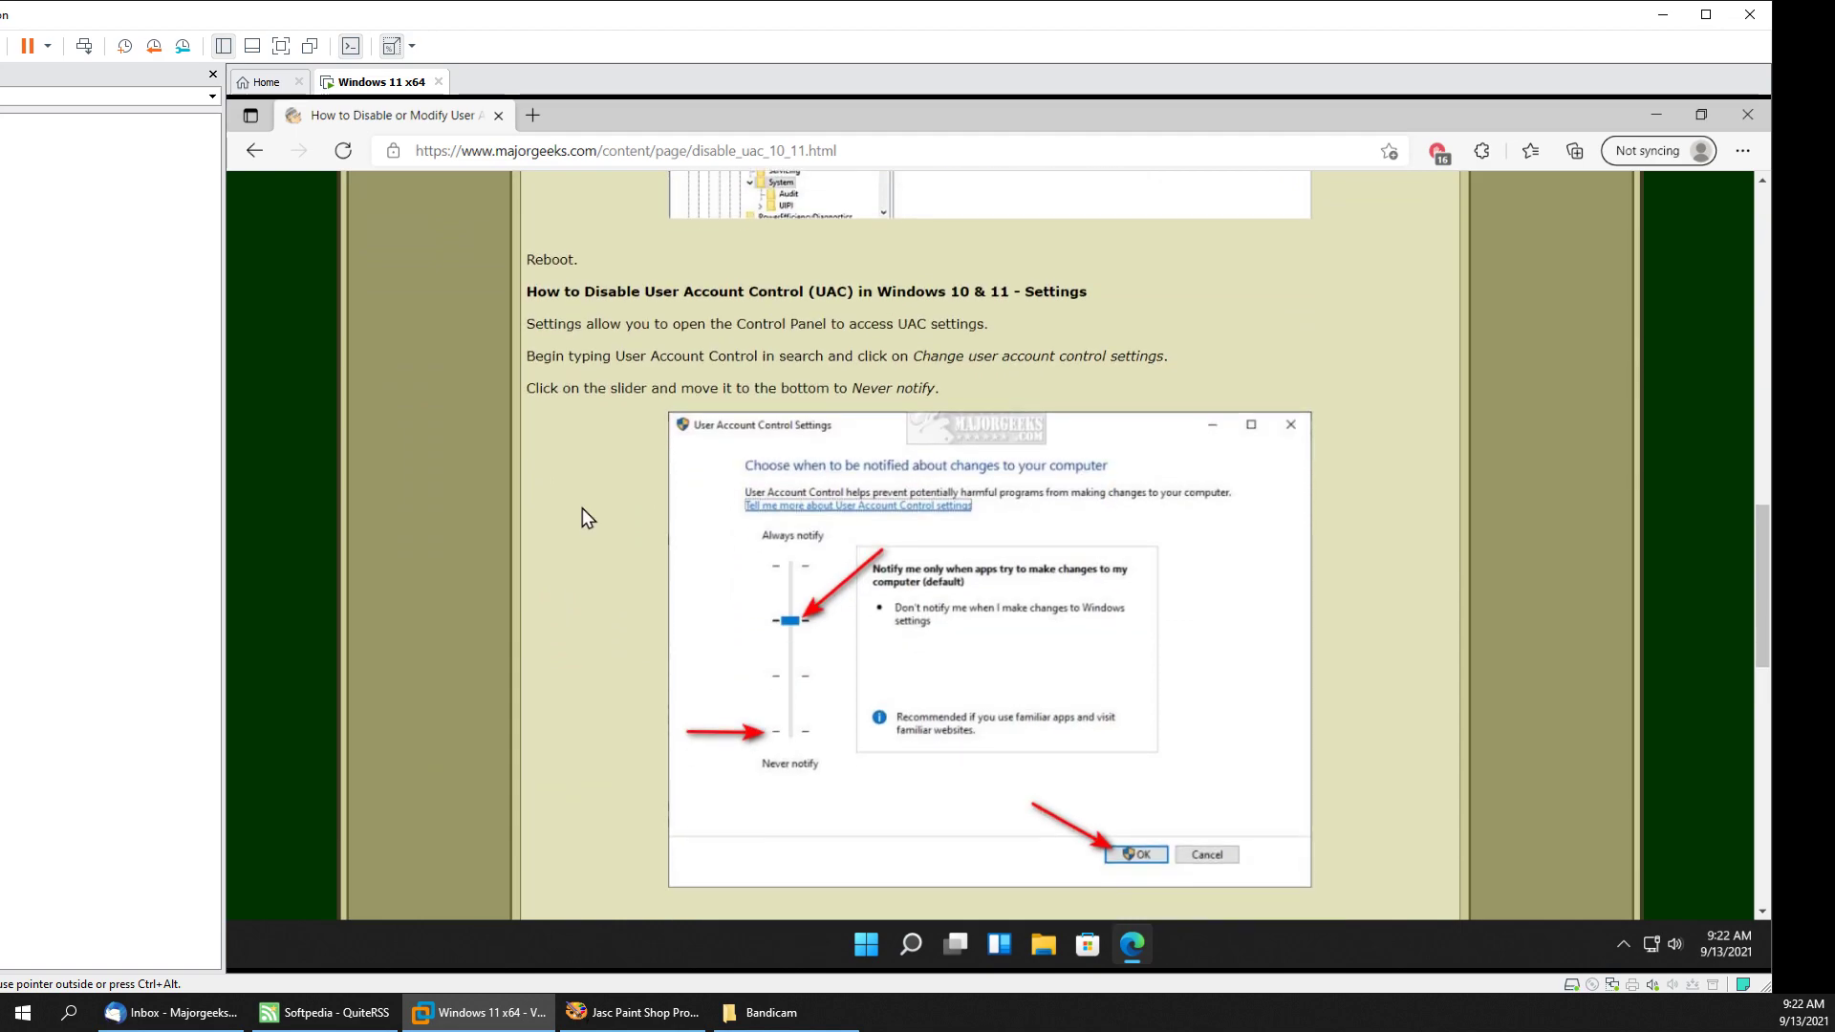
pyautogui.scroll(-1, 582, 509)
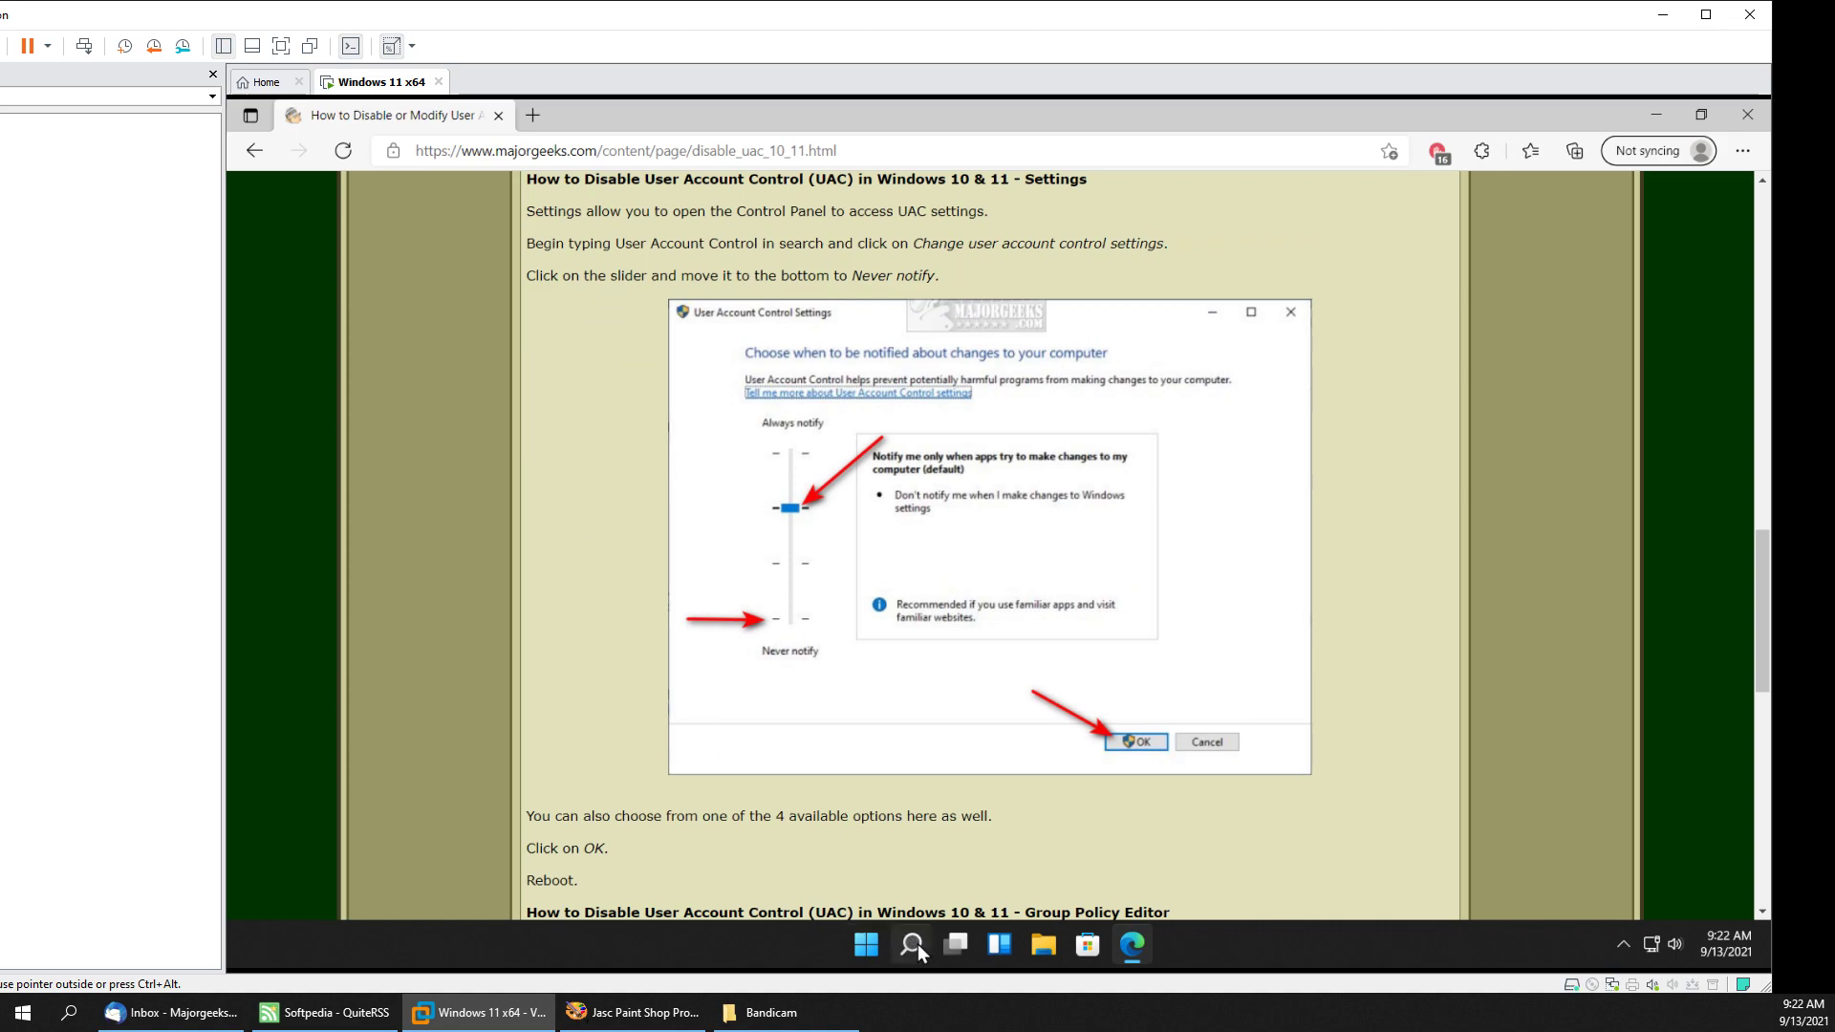
pyautogui.moveTo(911, 948)
# Search Windows for 'user a' and open Change User Account Control settings
pyautogui.press('super+s')
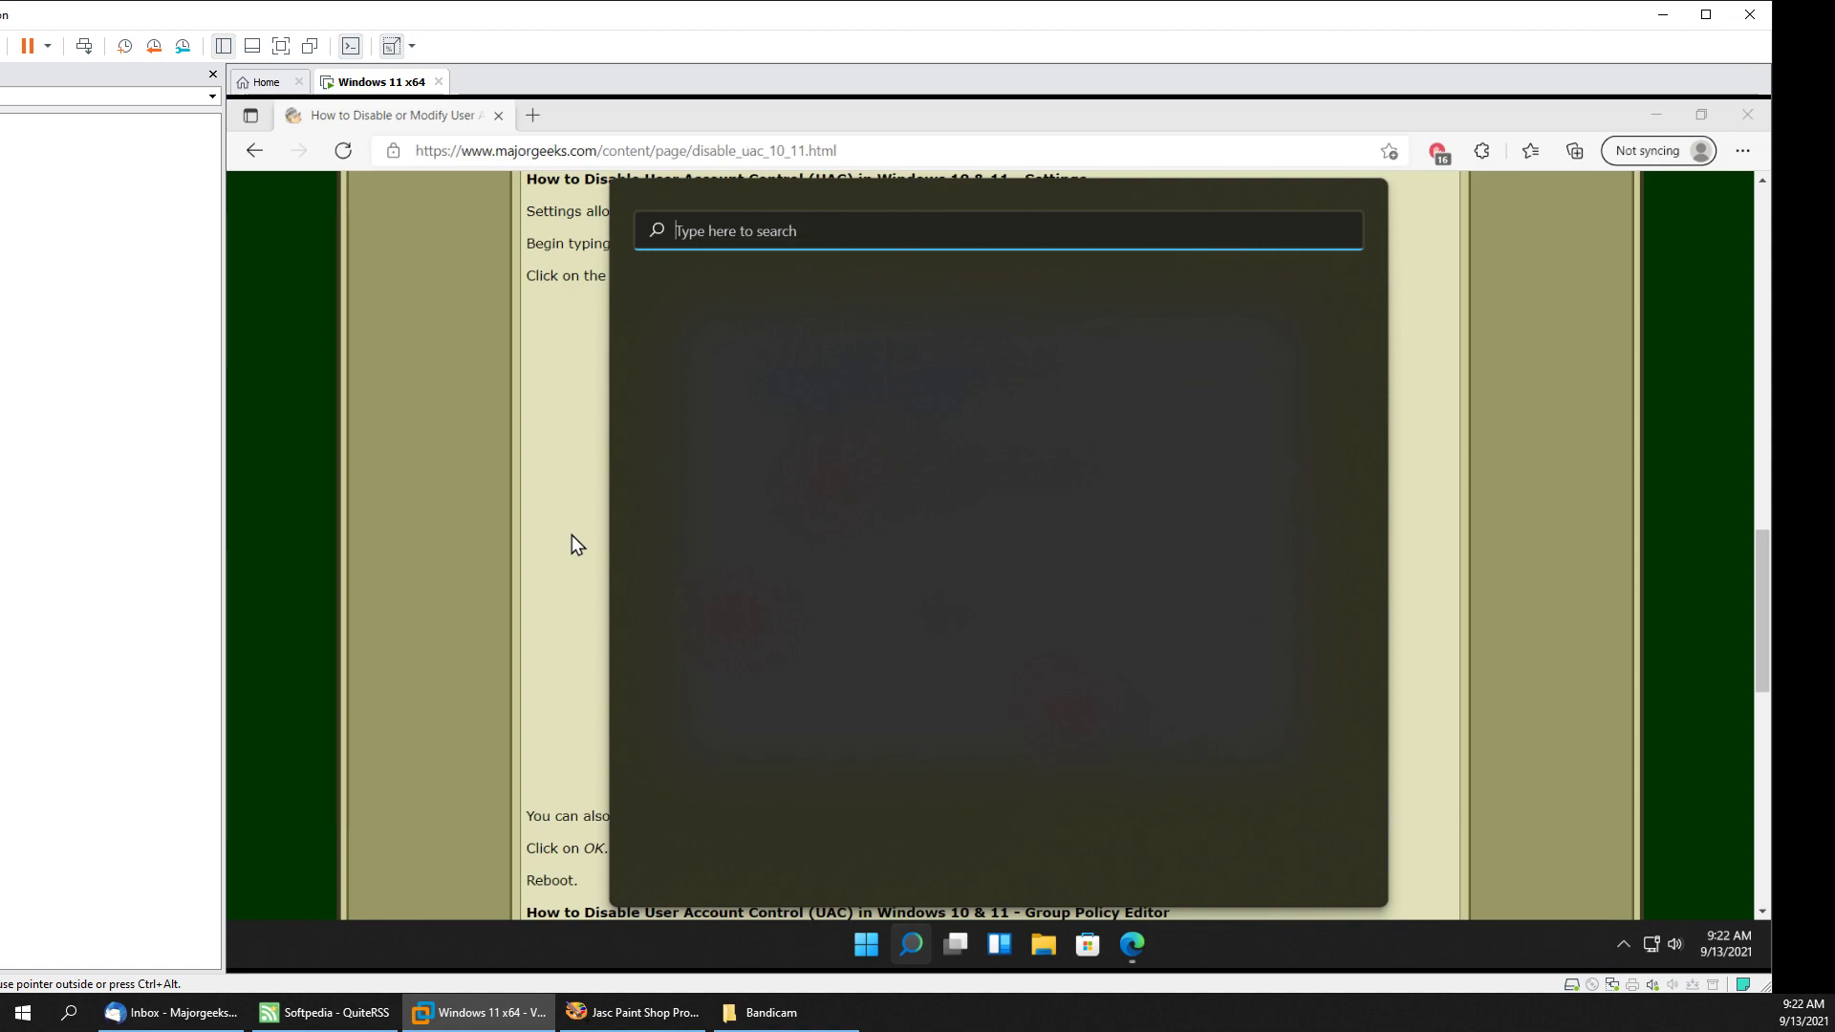
pyautogui.click(571, 535)
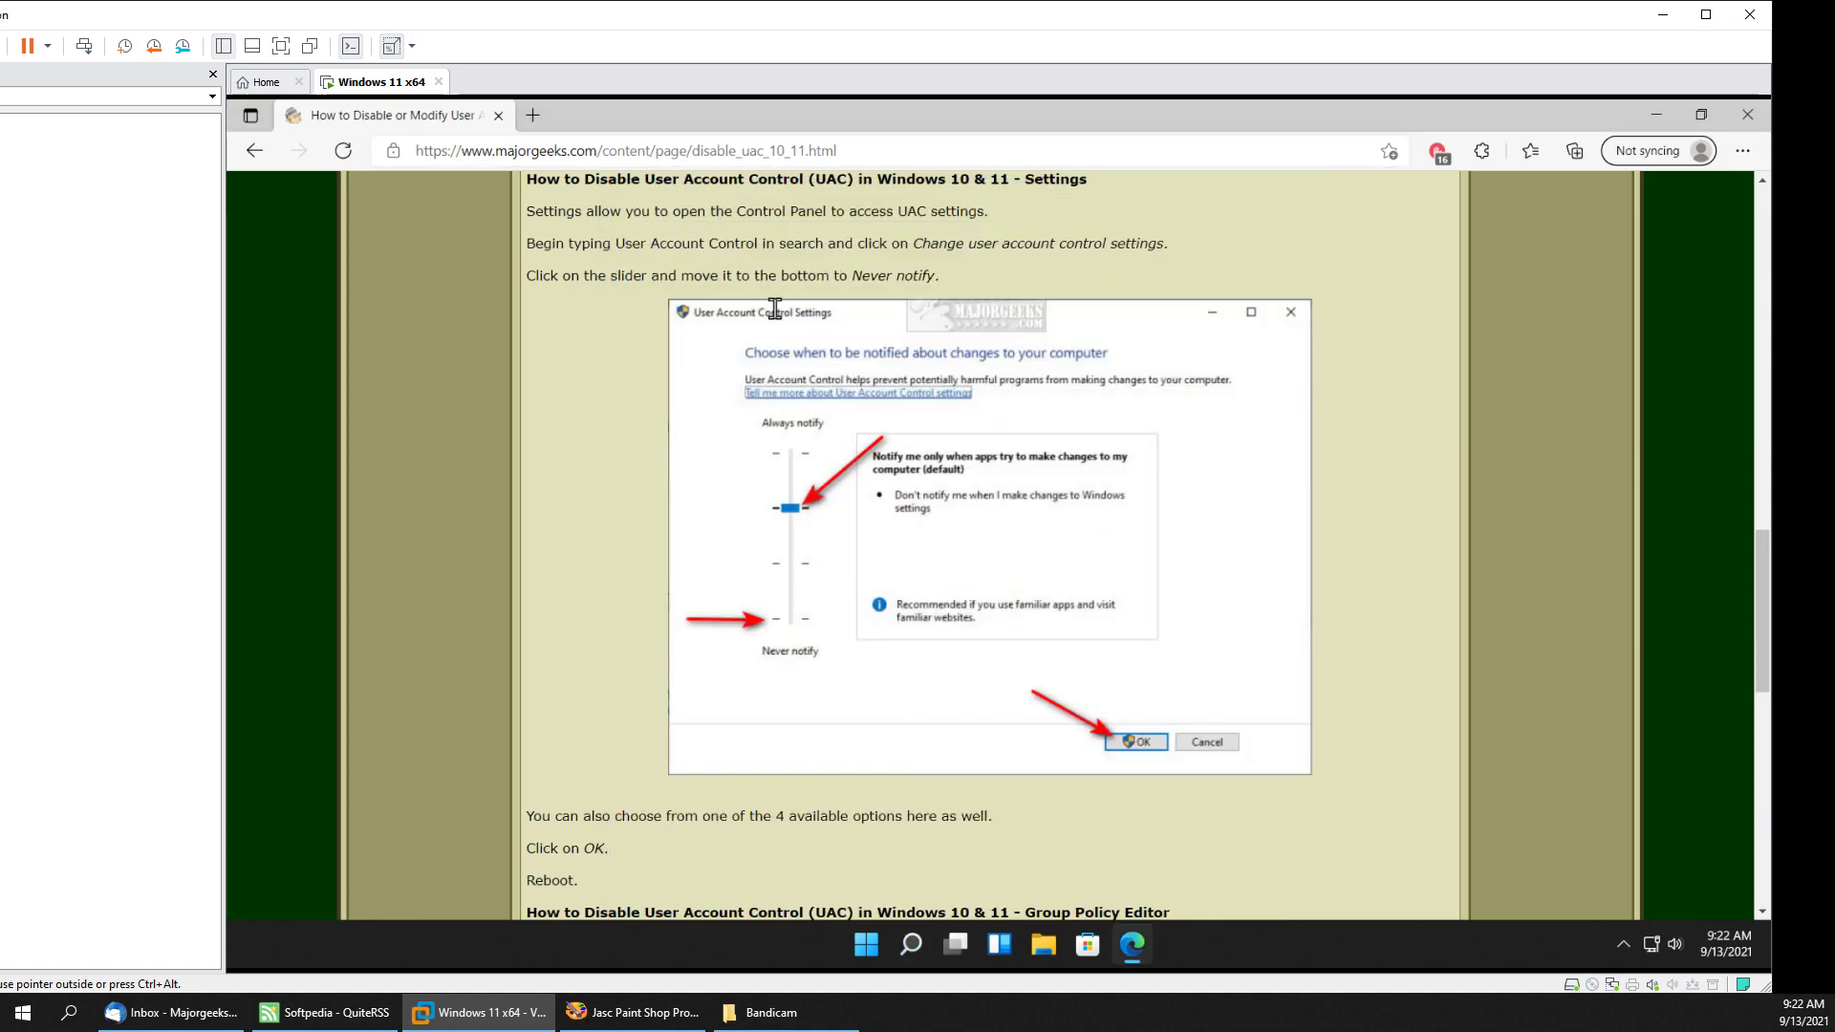
pyautogui.click(912, 944)
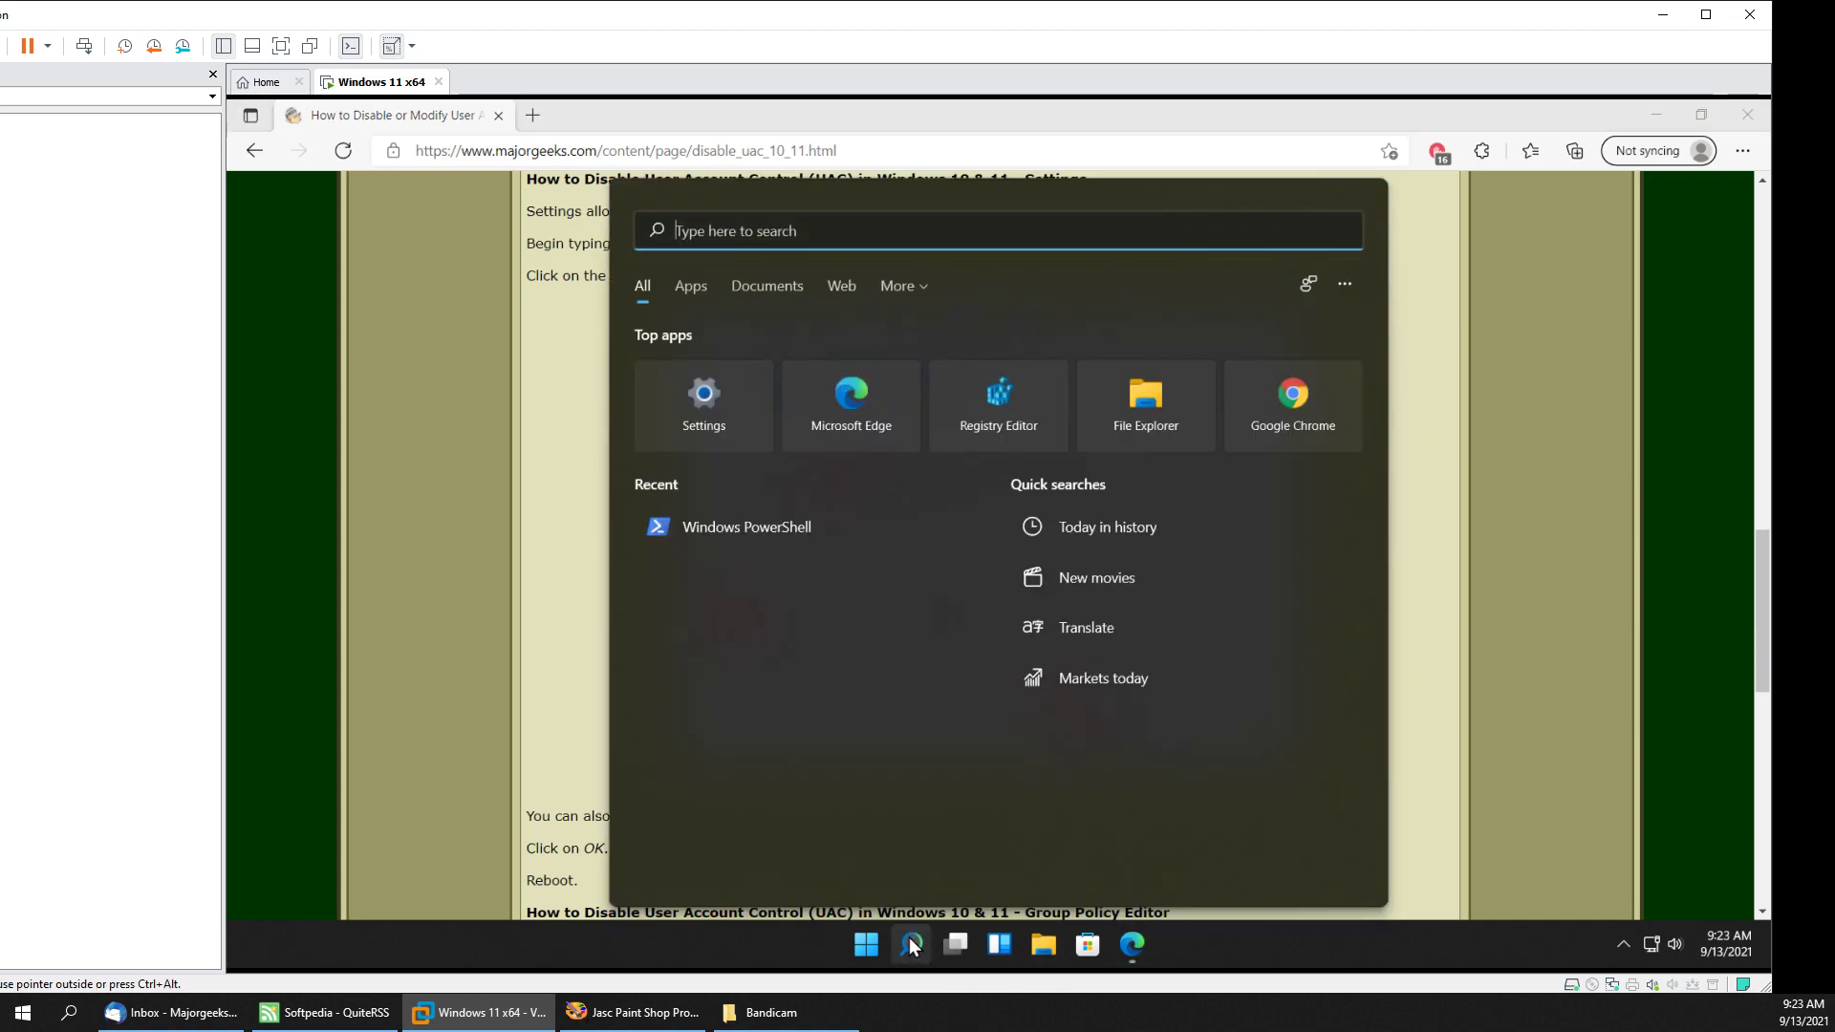
pyautogui.write('user a')
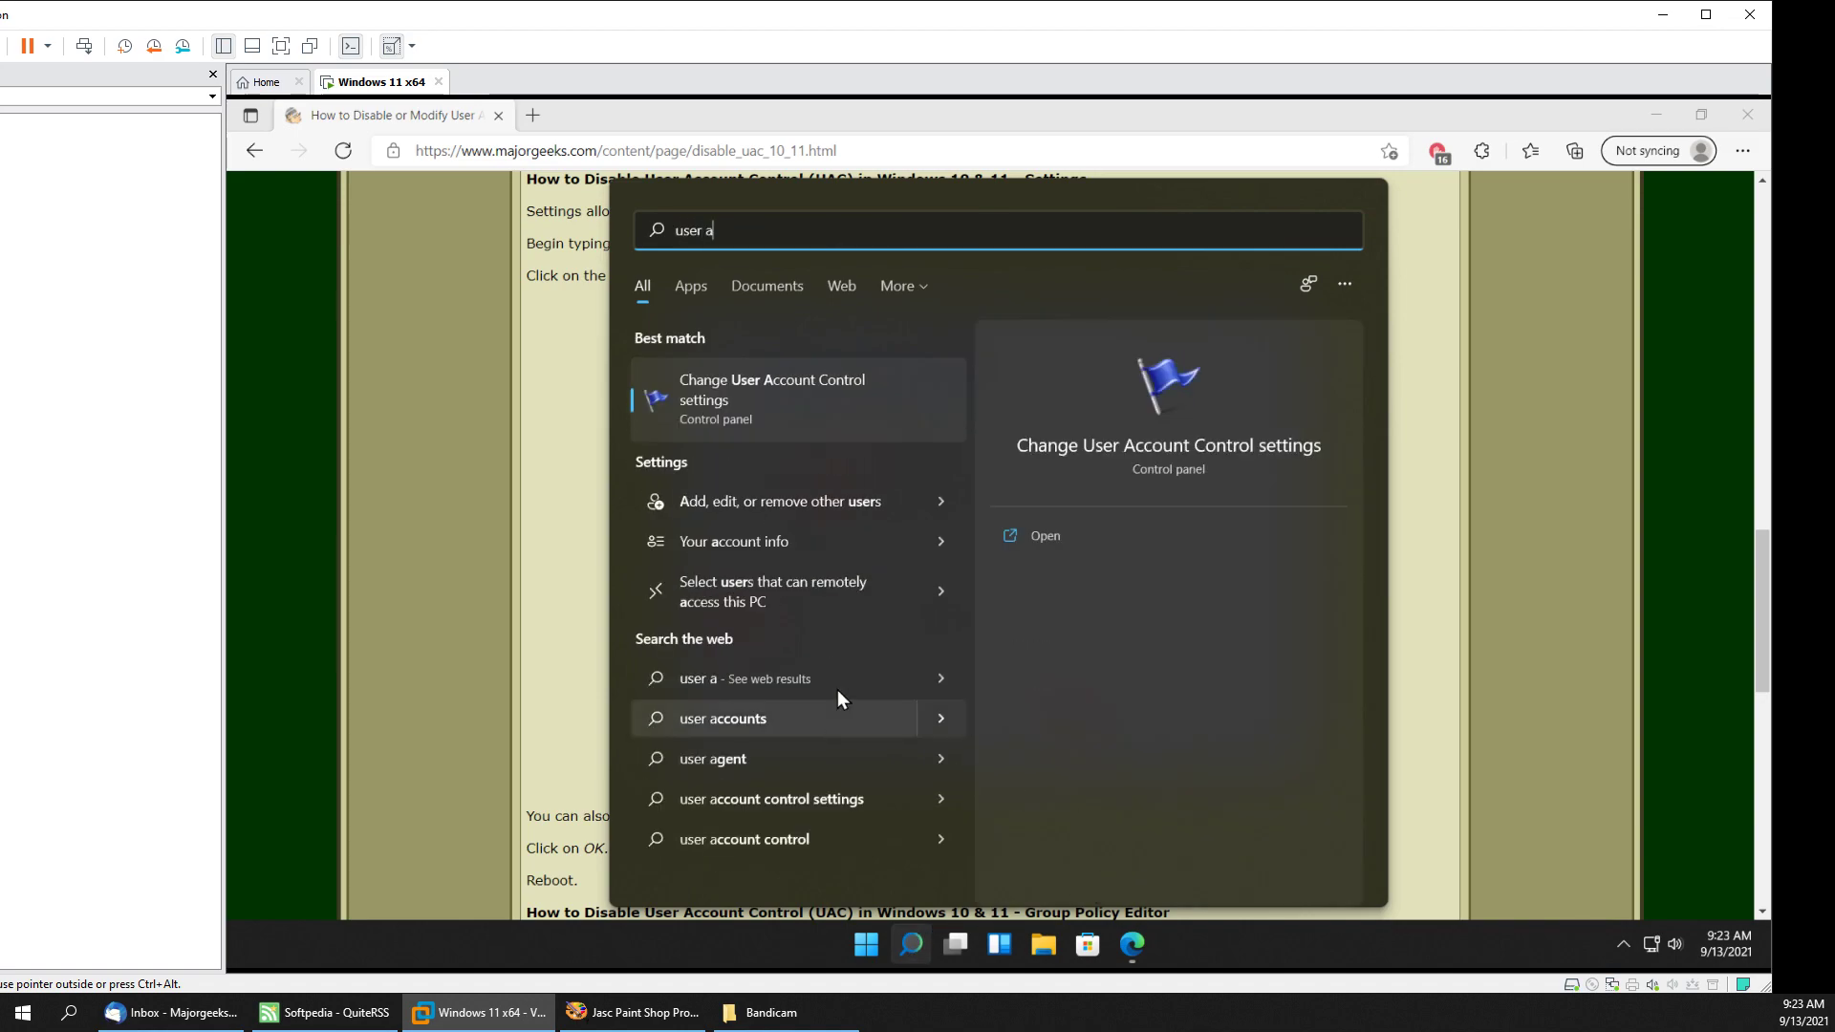
pyautogui.click(836, 399)
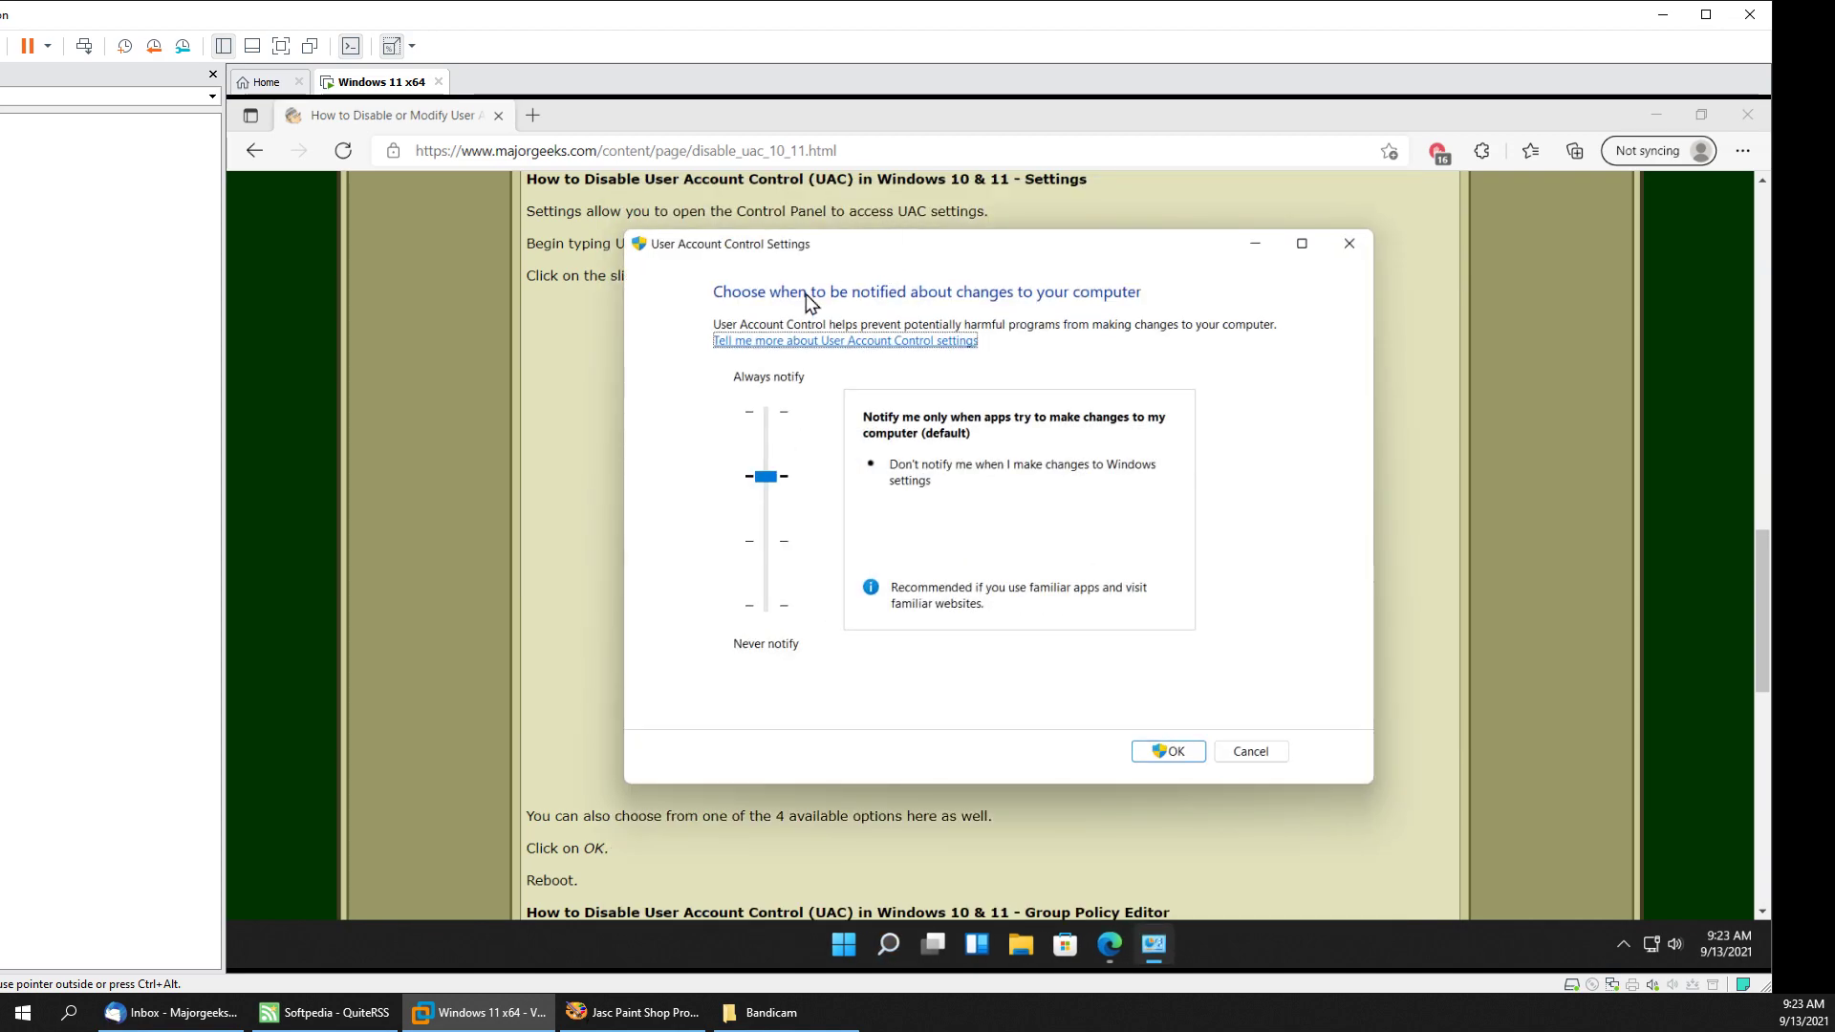
# Cycle the UAC slider among Always notify, default and no-dimming levels, ending at default
pyautogui.click(767, 421)
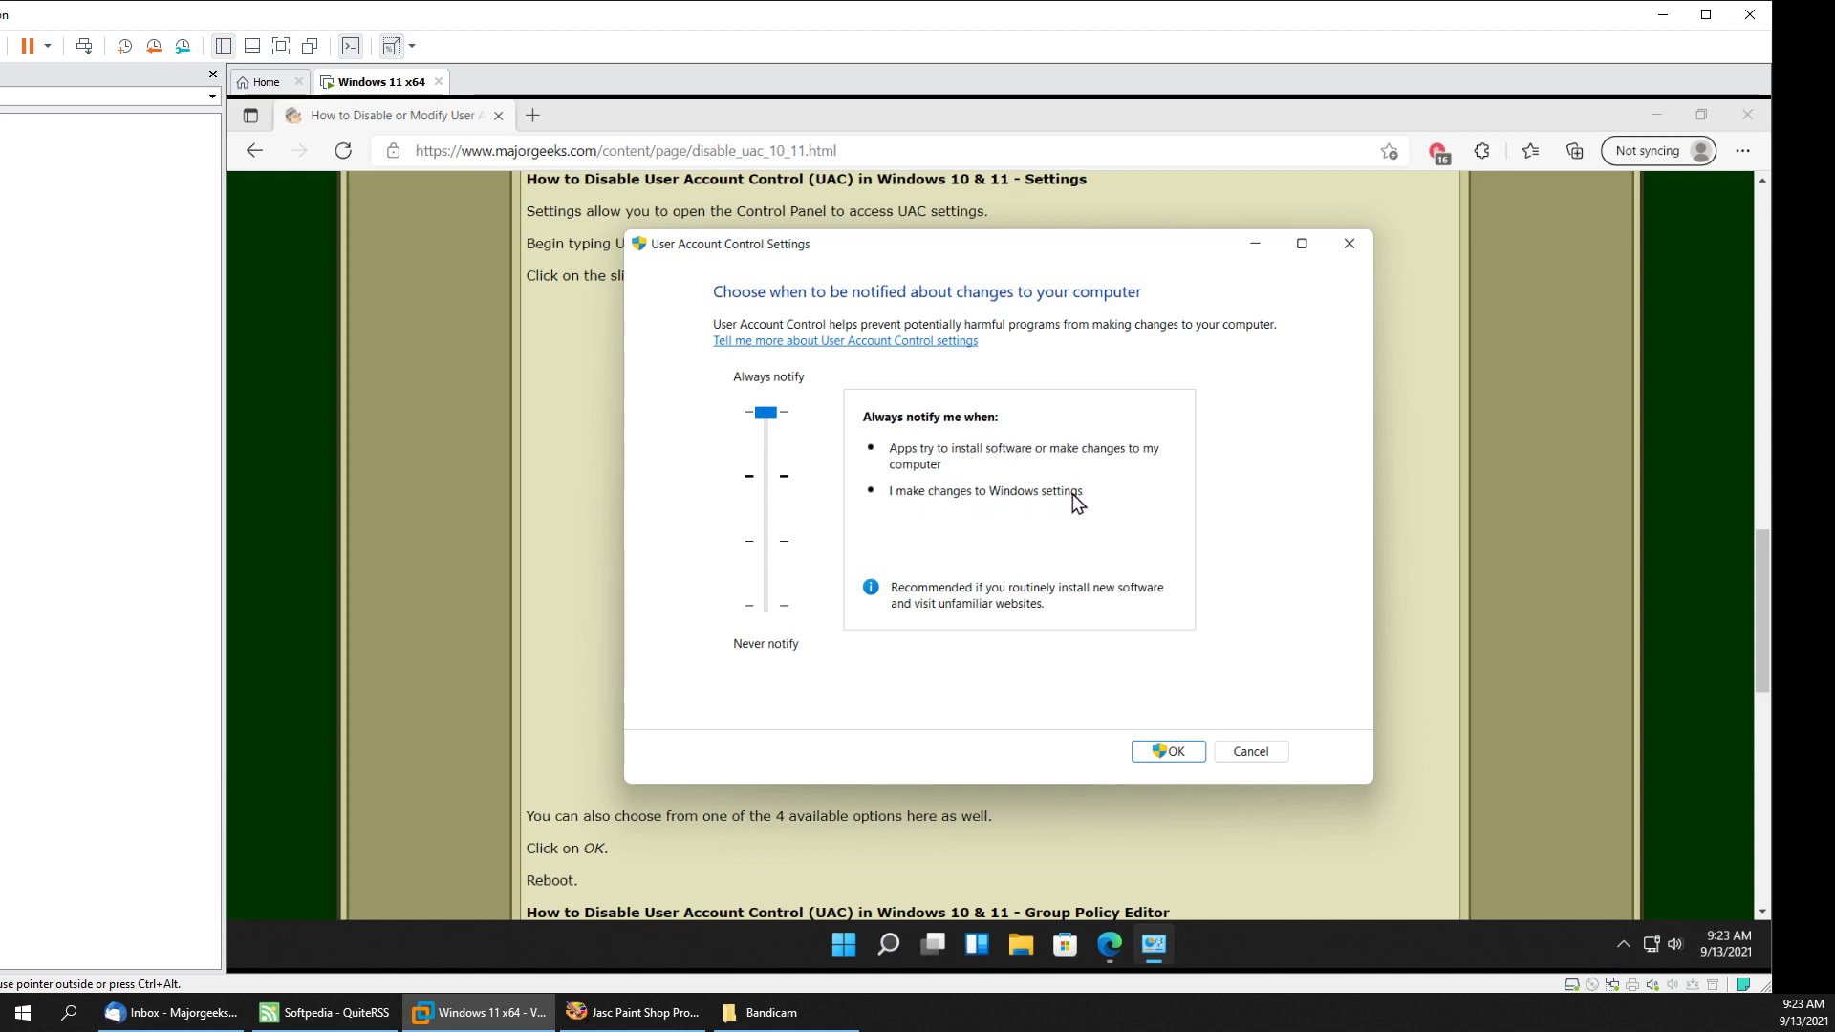
pyautogui.click(770, 485)
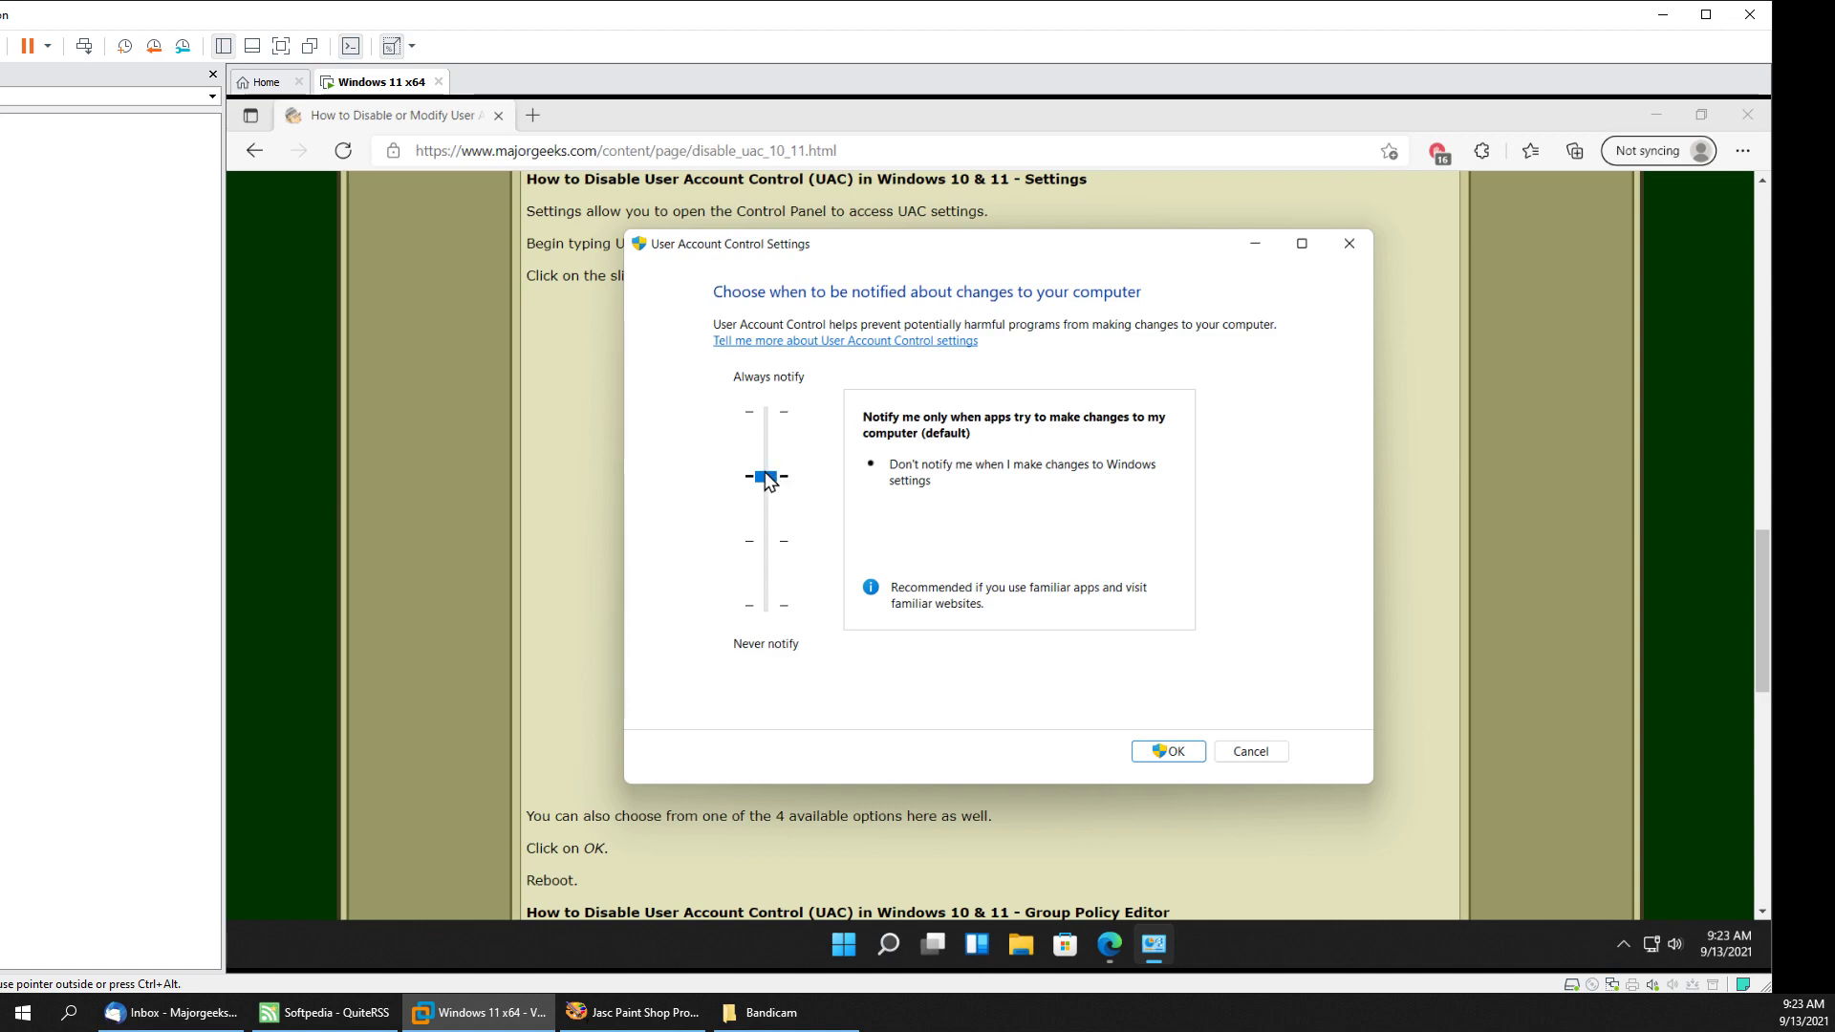
pyautogui.click(776, 544)
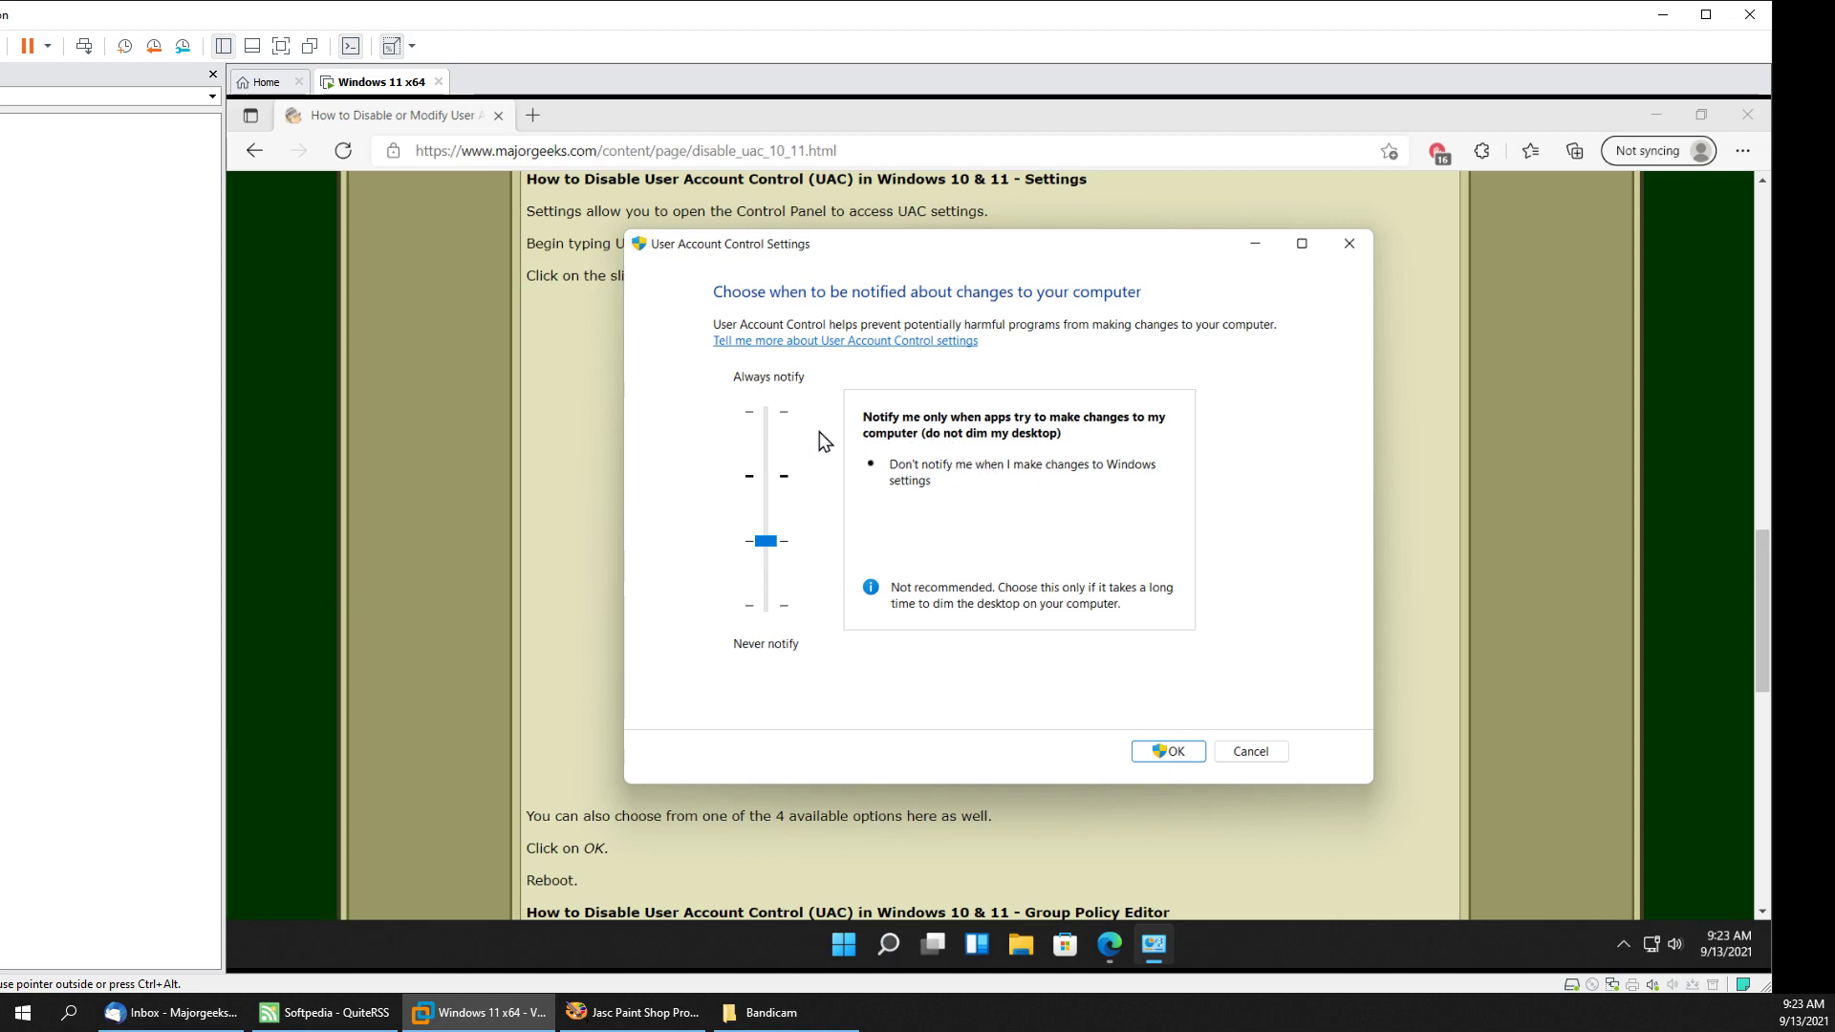
pyautogui.click(755, 478)
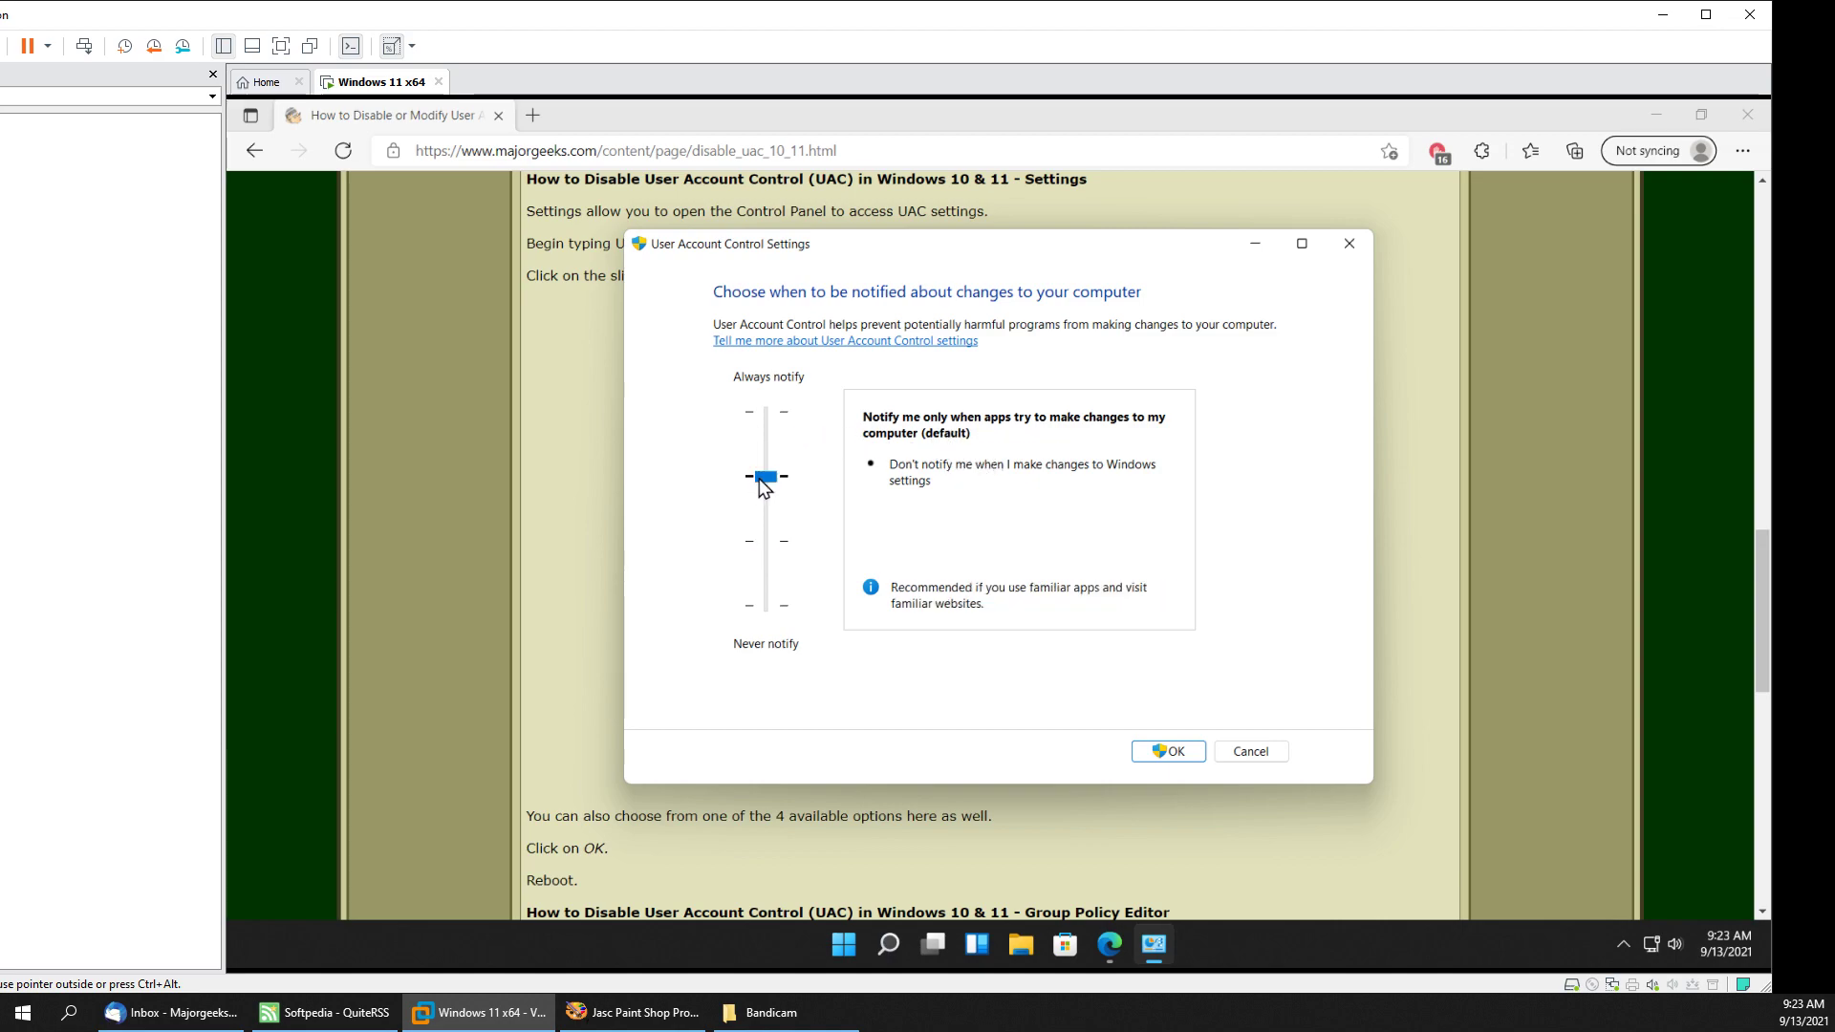
pyautogui.click(779, 539)
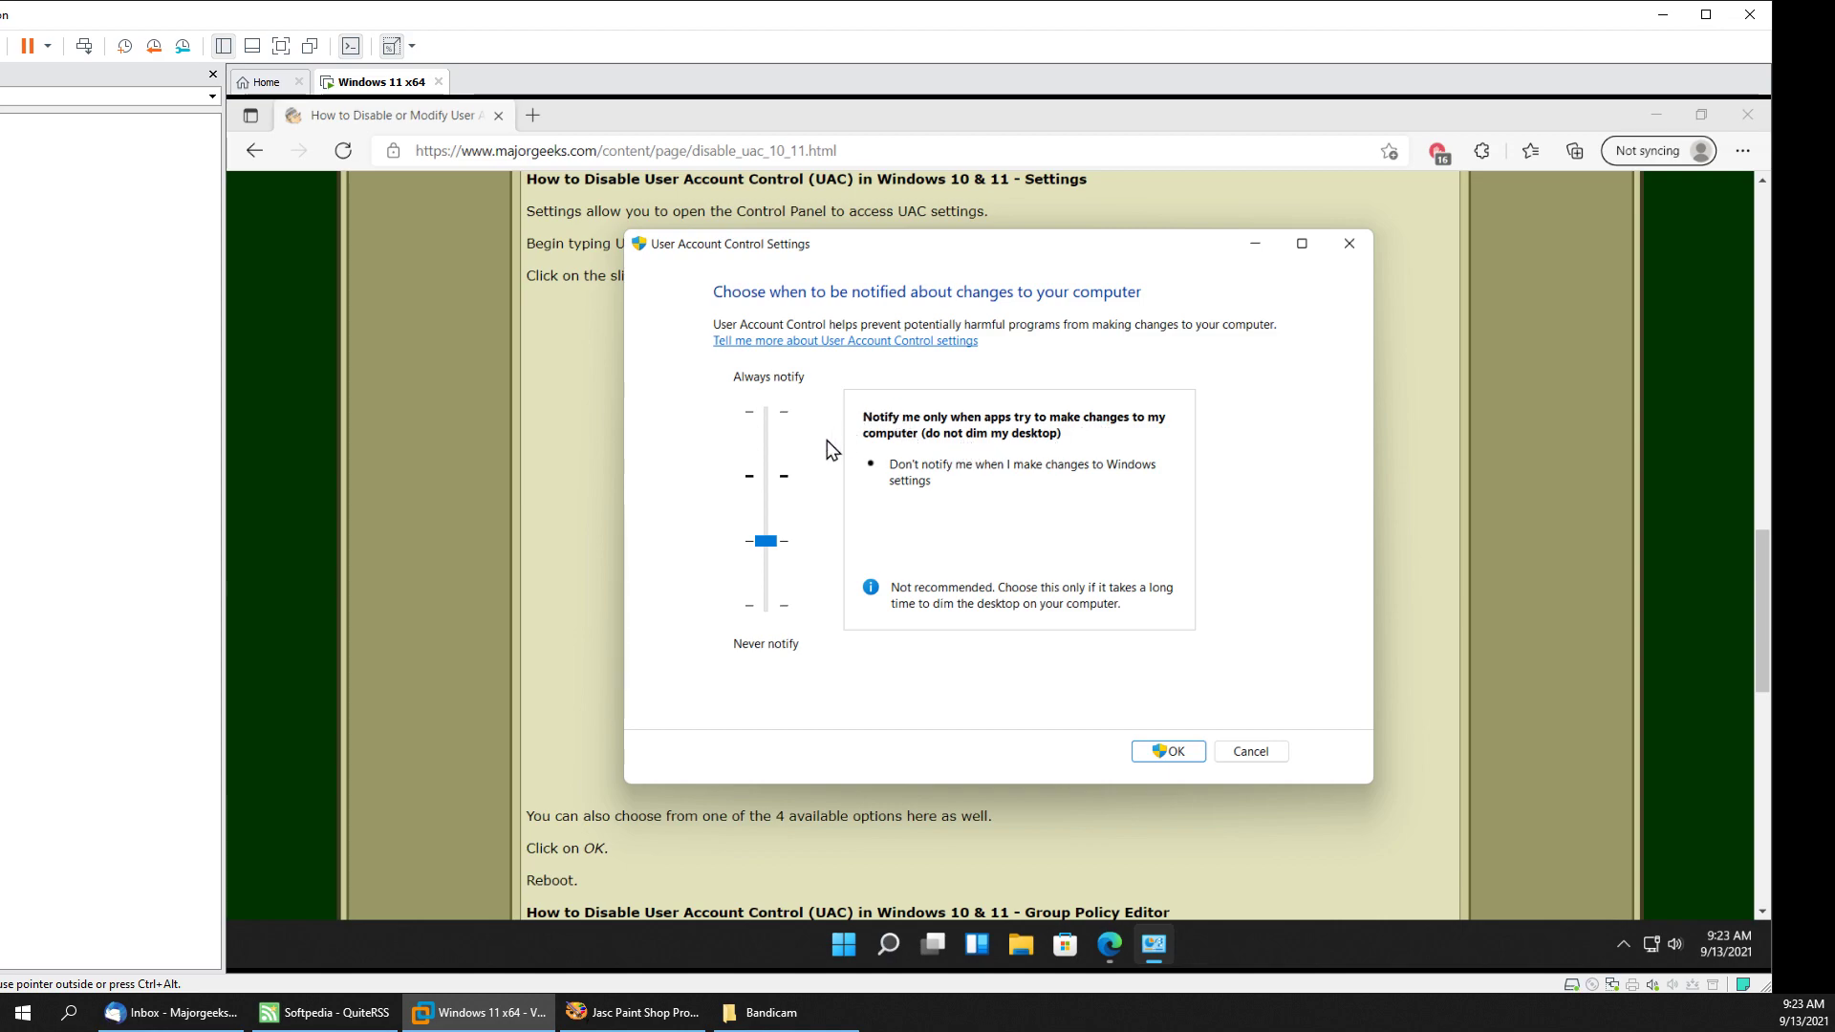
pyautogui.click(770, 508)
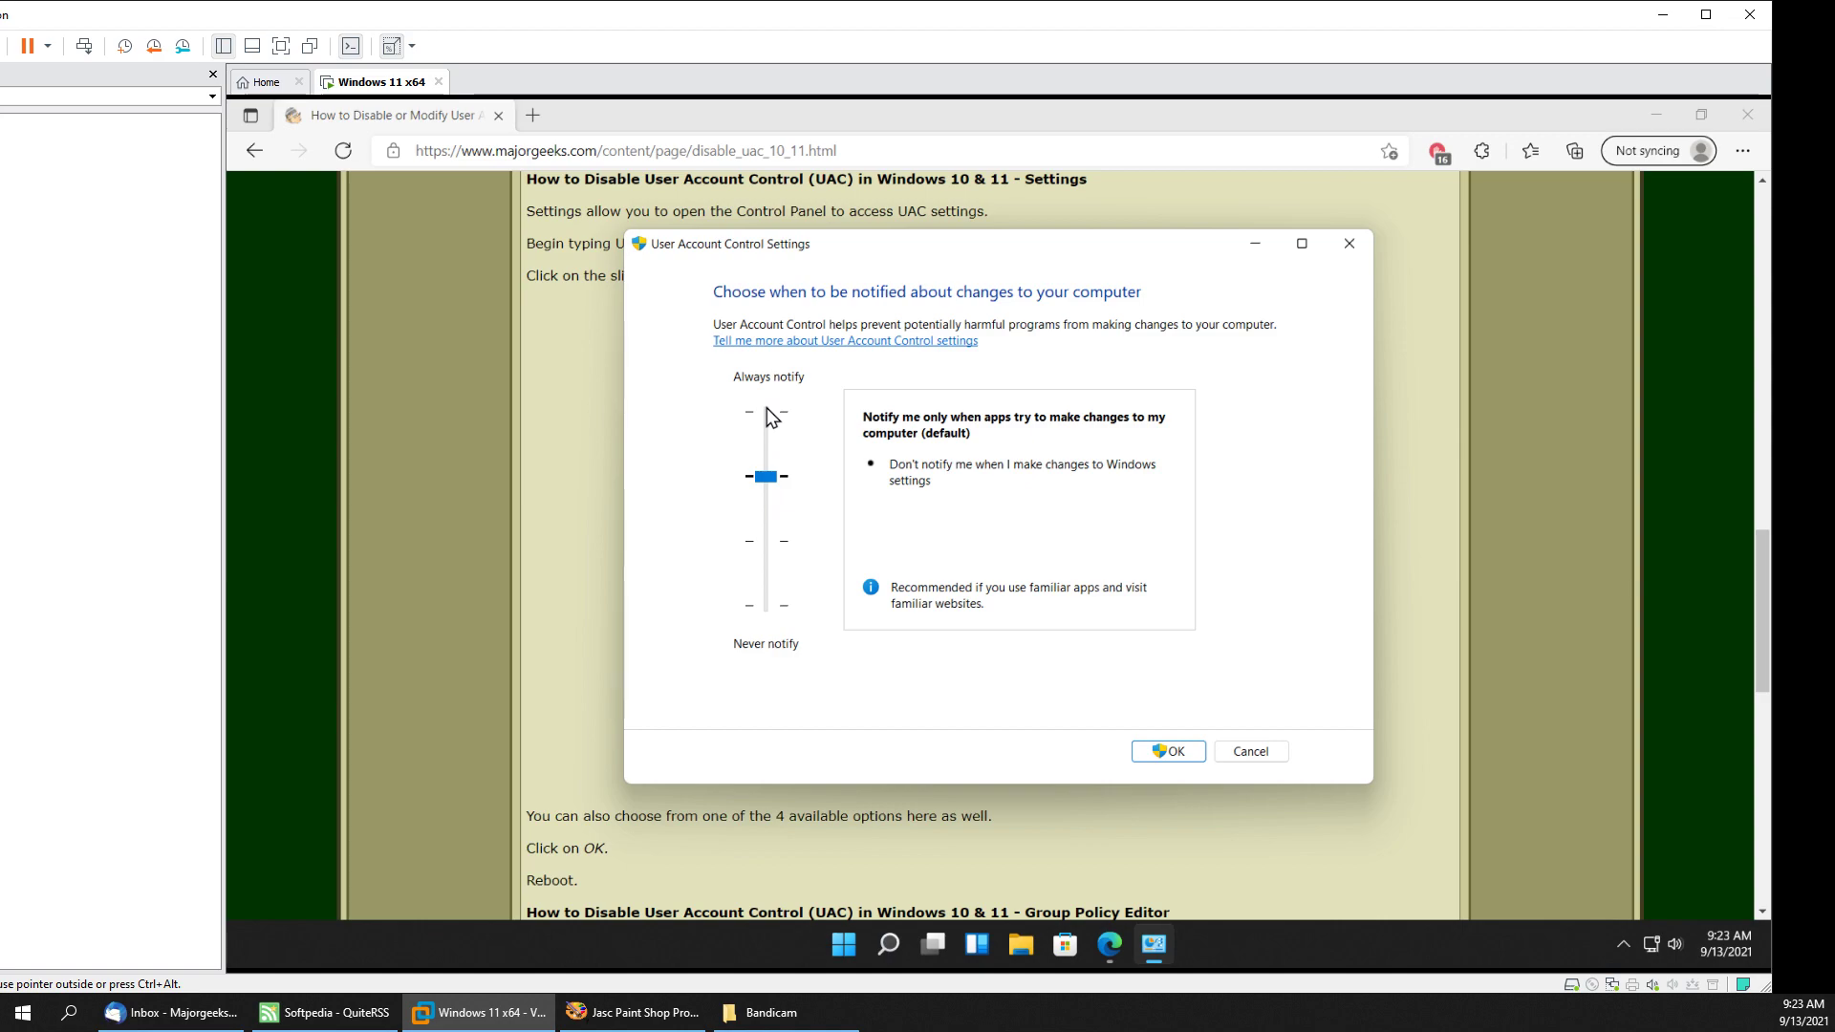
pyautogui.click(768, 466)
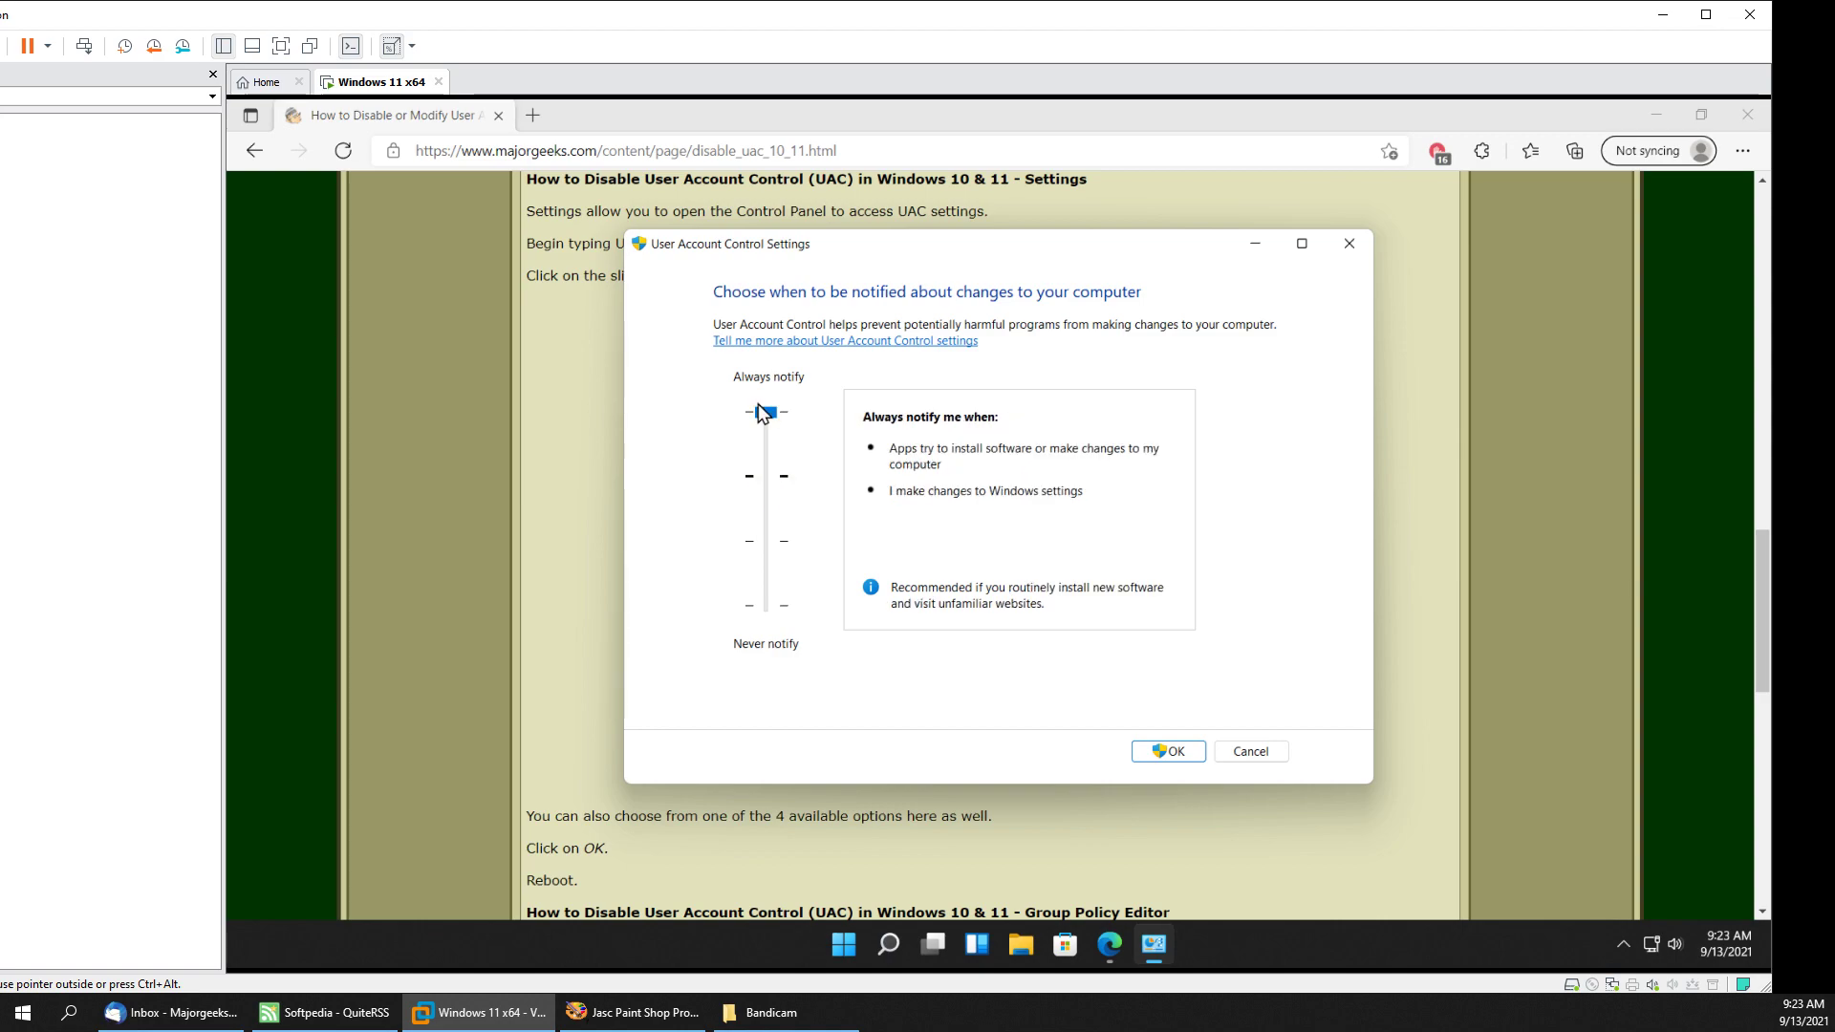
pyautogui.click(764, 473)
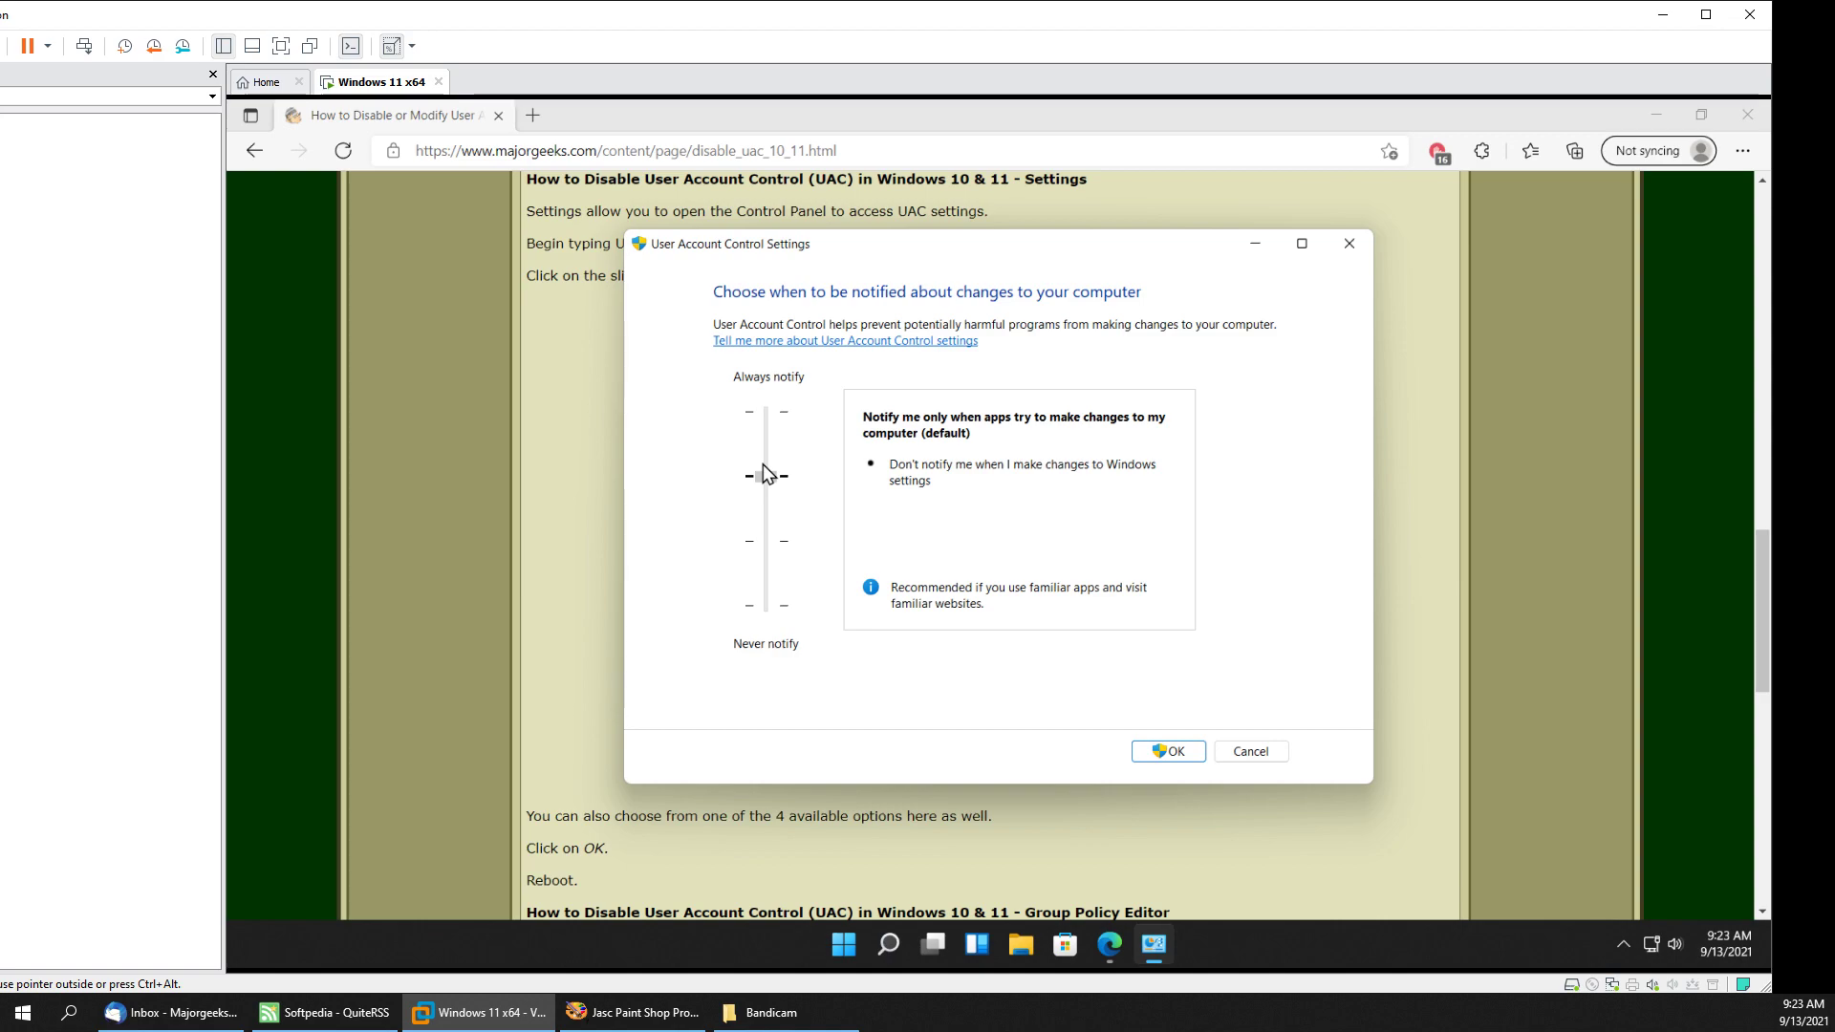
pyautogui.click(764, 453)
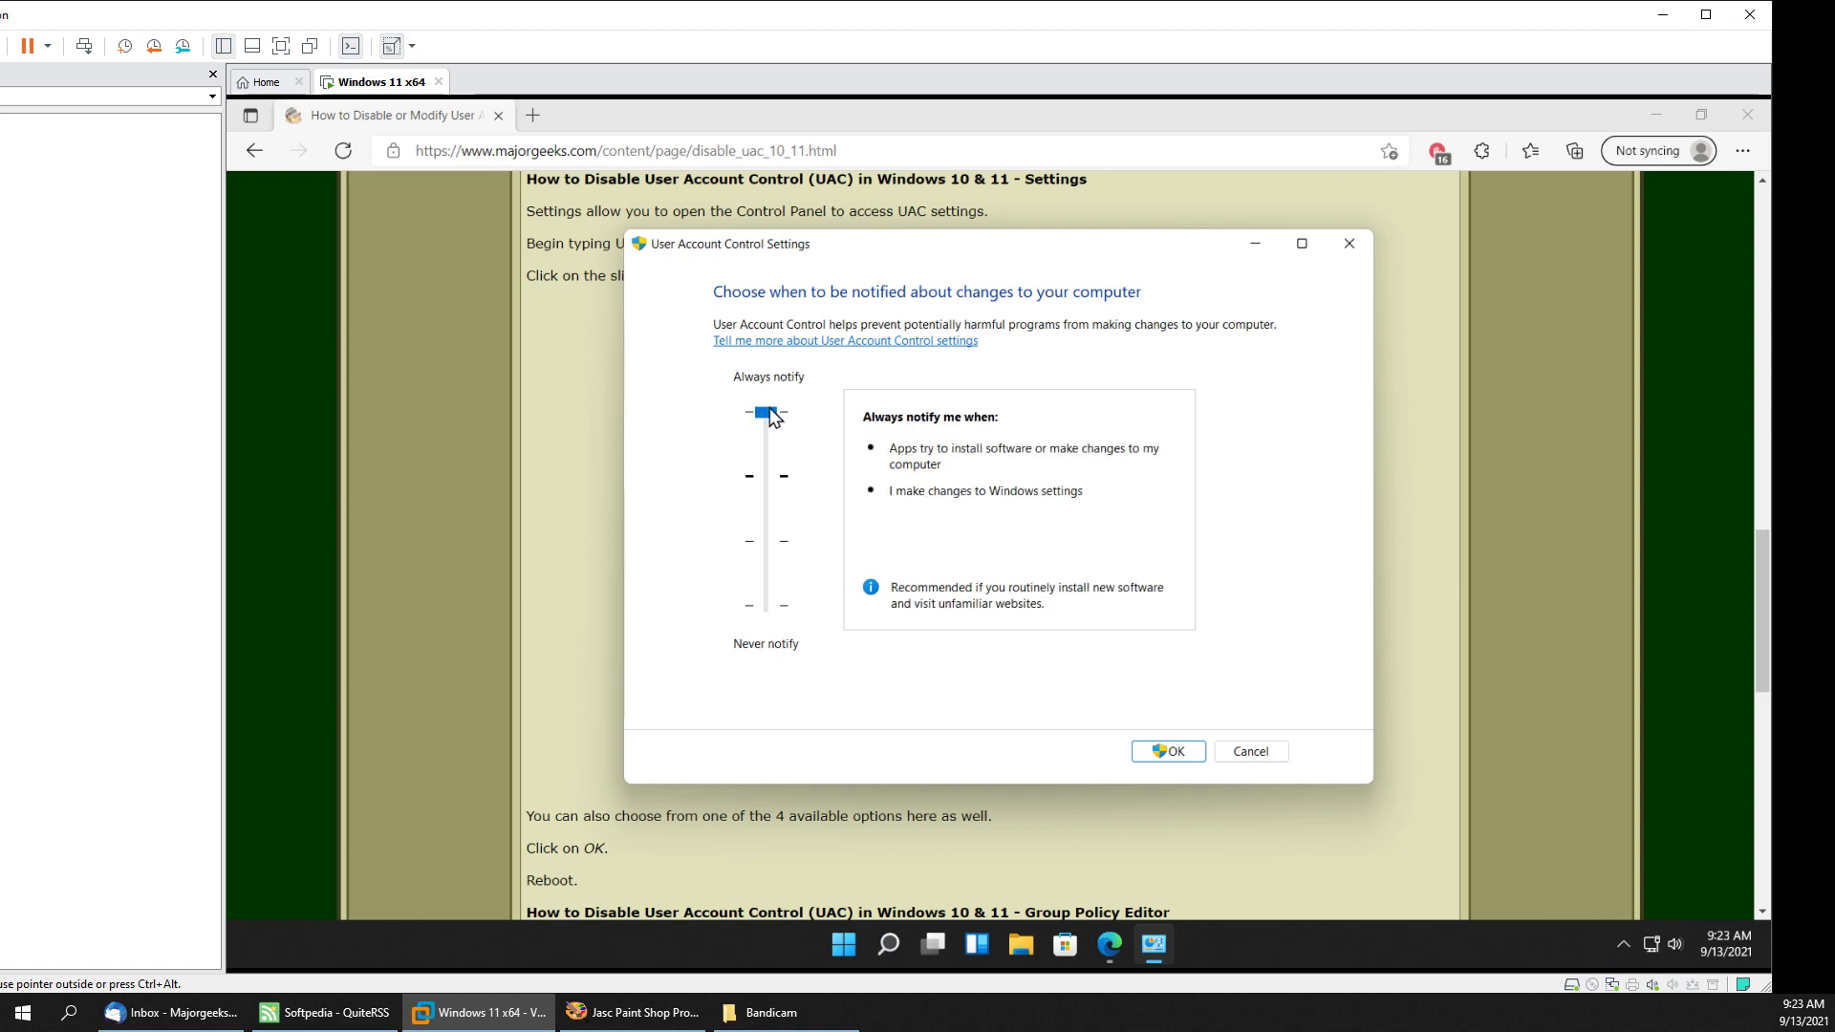
pyautogui.moveTo(765, 417); pyautogui.dragTo(770, 495)
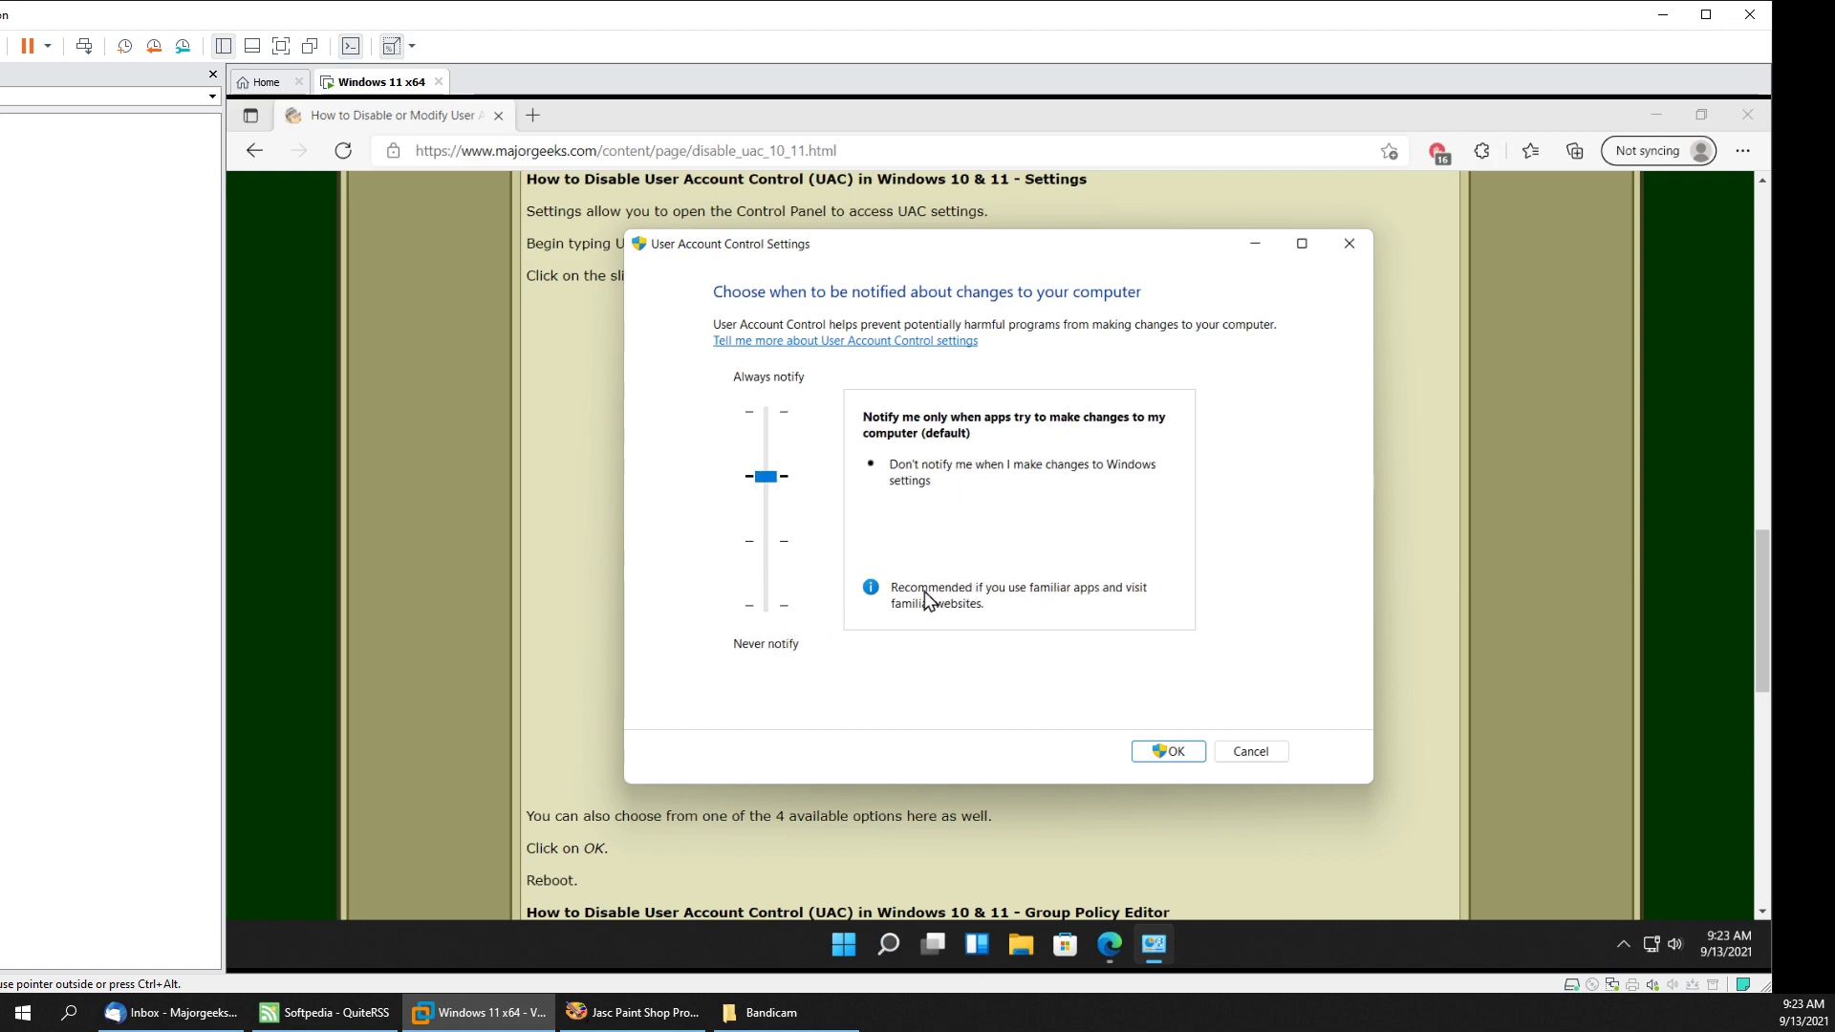
# Drag the slider down to Never notify, return it to the default level, and click OK
pyautogui.scroll(1, 773, 489)
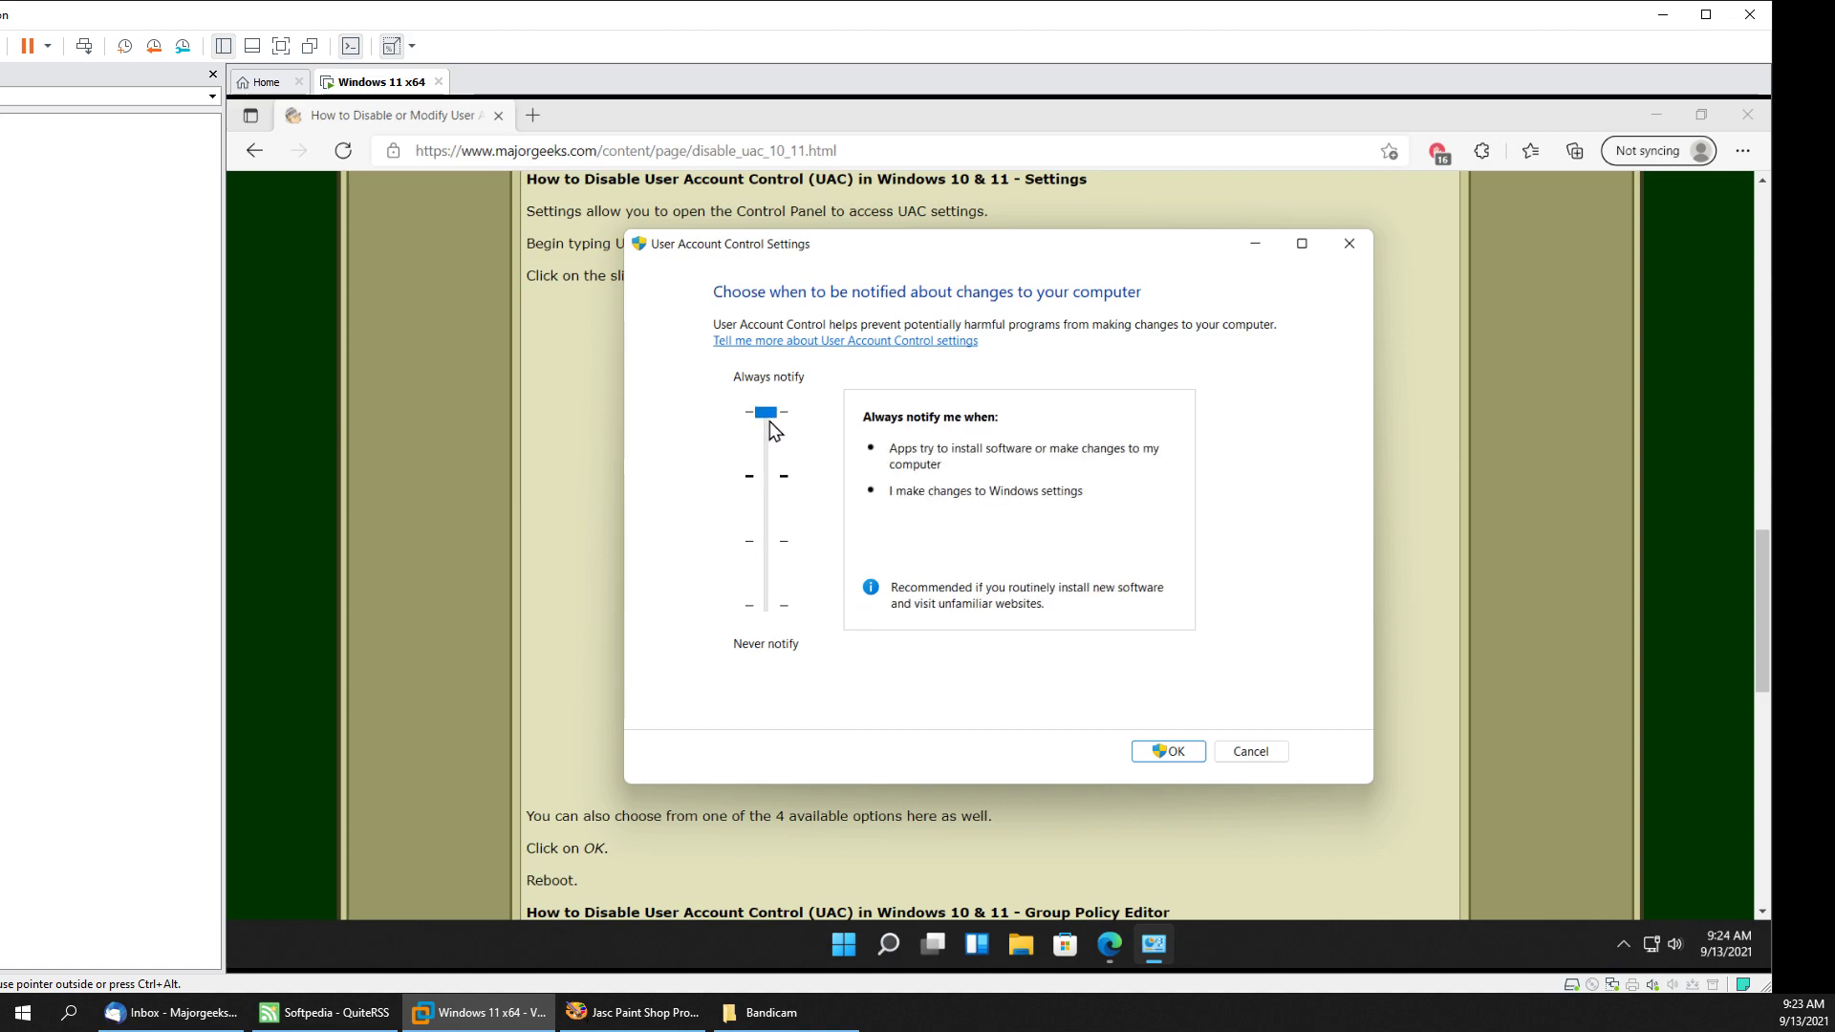
pyautogui.moveTo(771, 417); pyautogui.dragTo(770, 612)
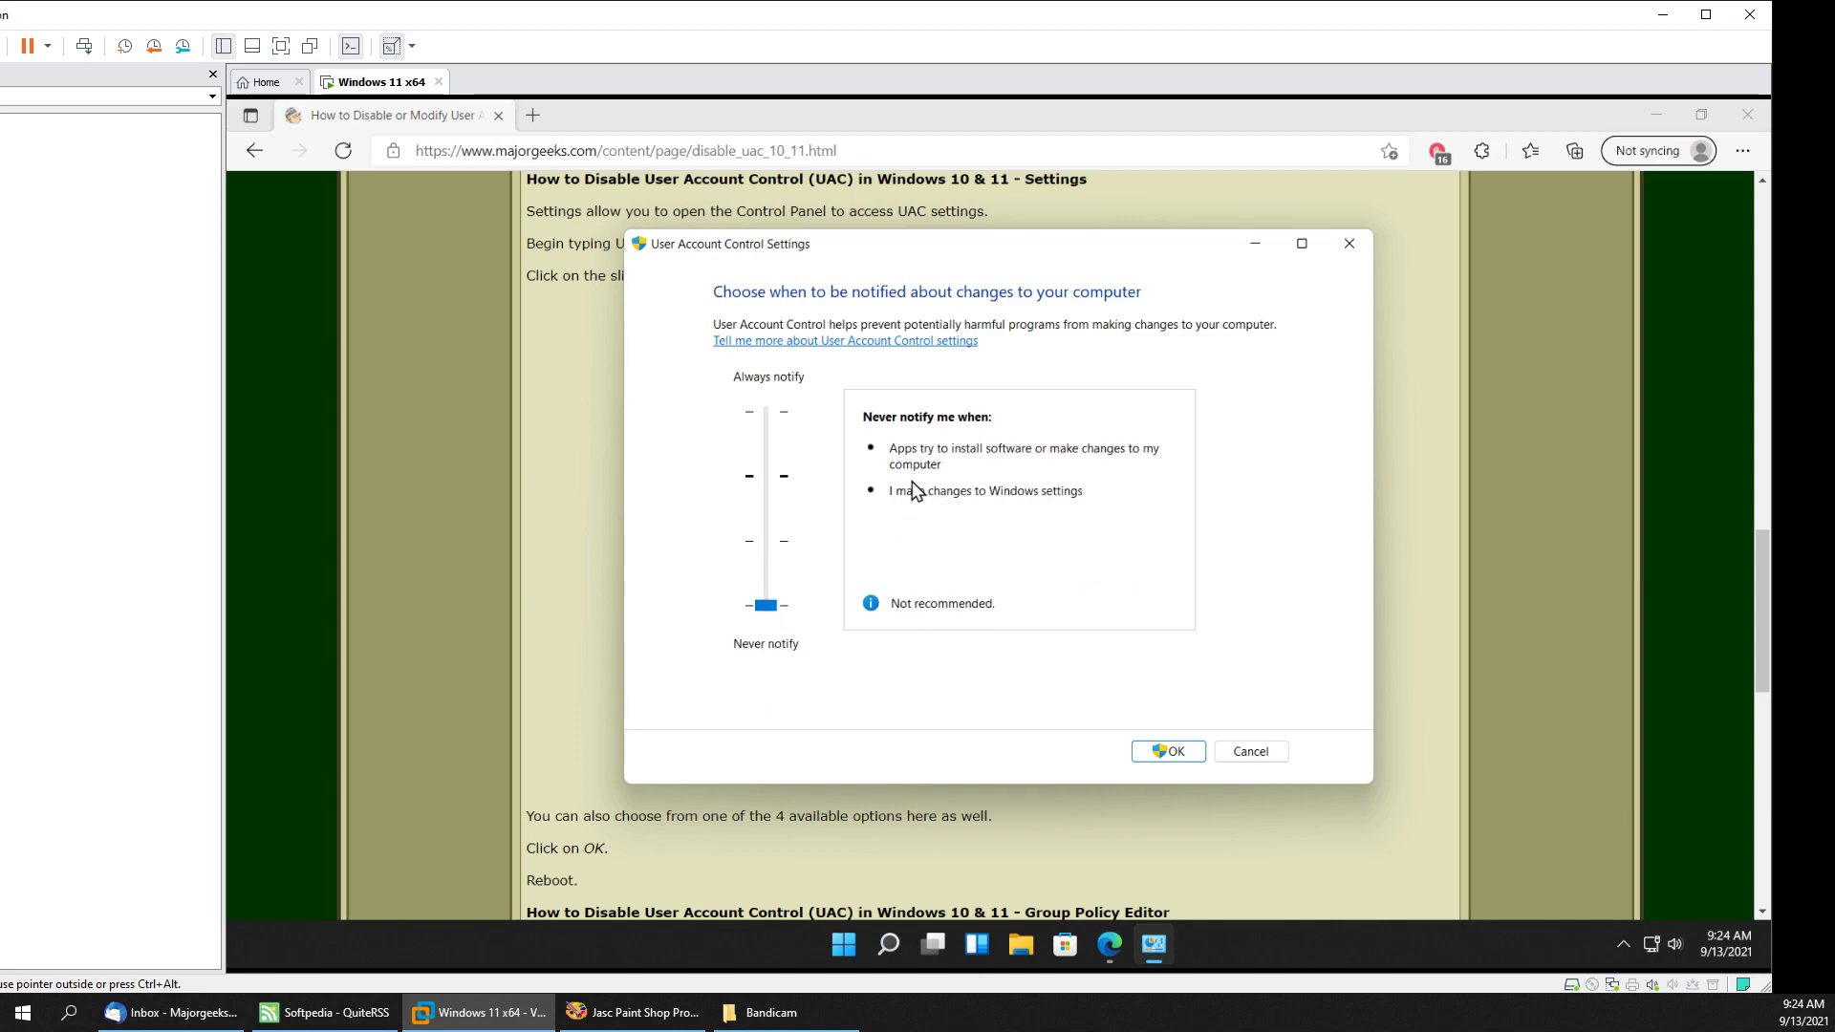
pyautogui.click(772, 540)
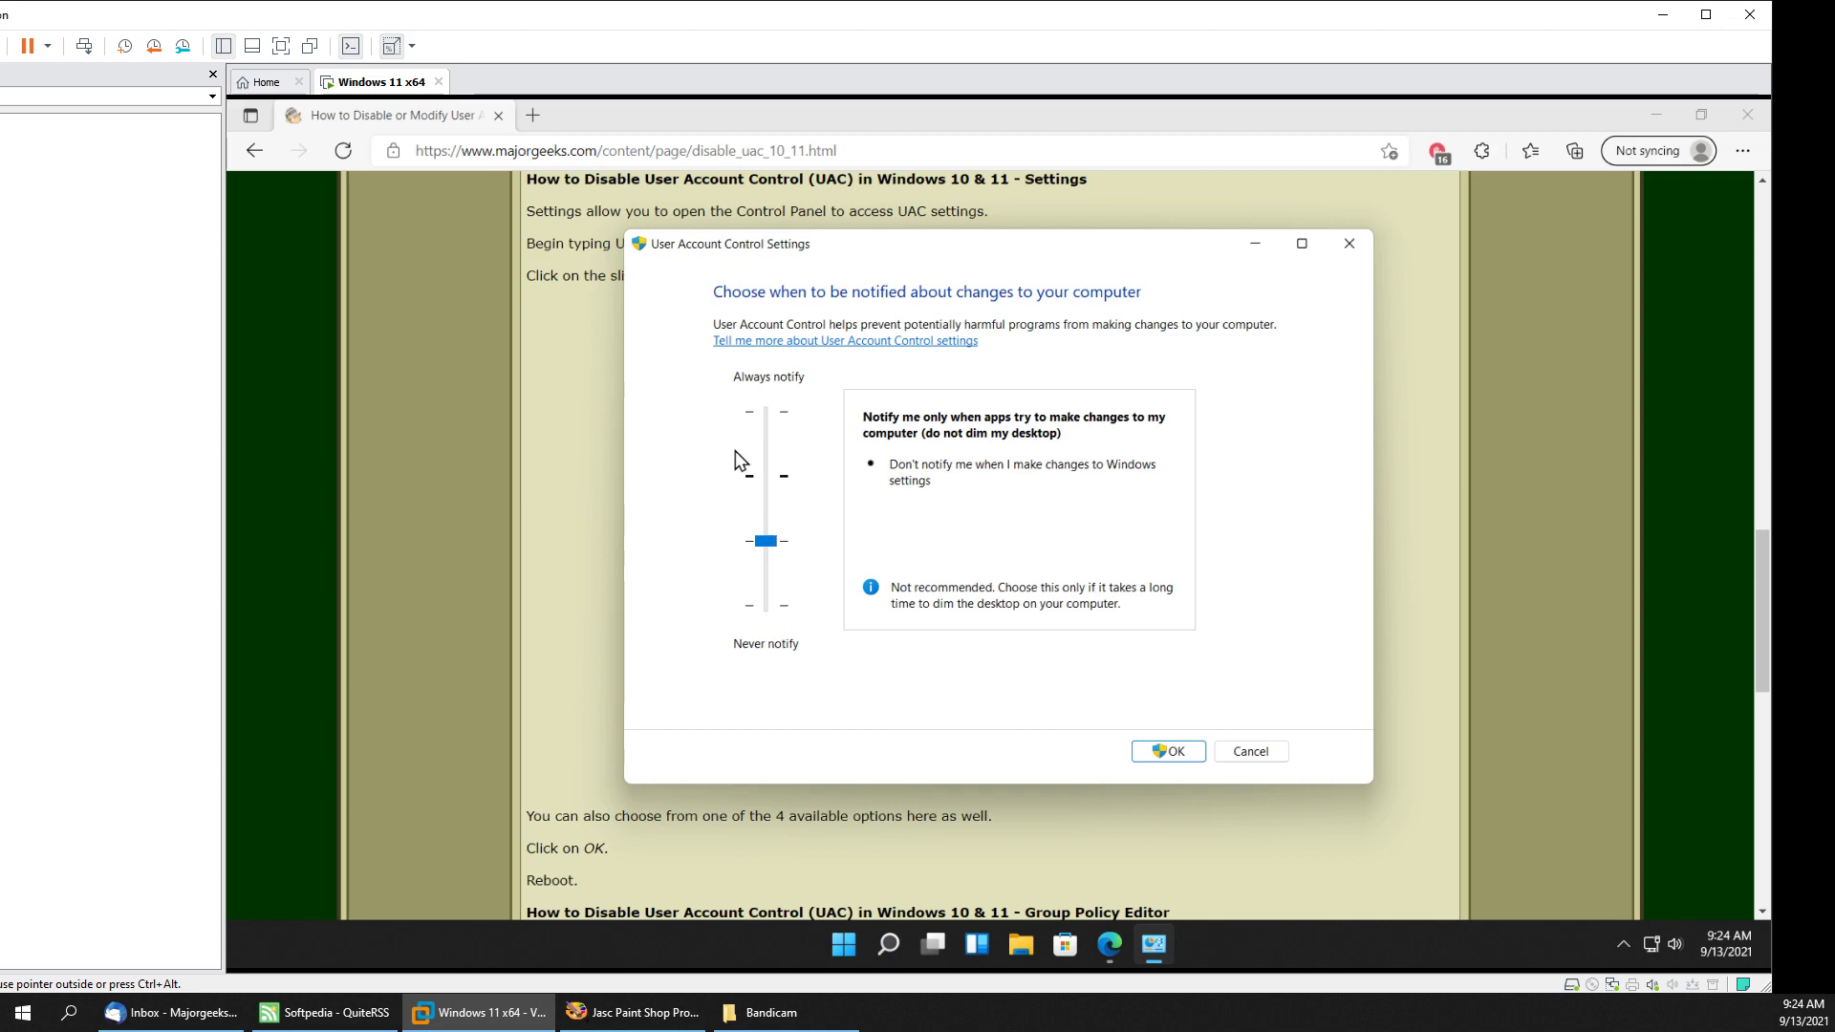
pyautogui.click(766, 543)
pyautogui.moveTo(770, 552)
pyautogui.mouseDown()
pyautogui.moveTo(769, 489)
pyautogui.moveTo(774, 552)
pyautogui.mouseUp()
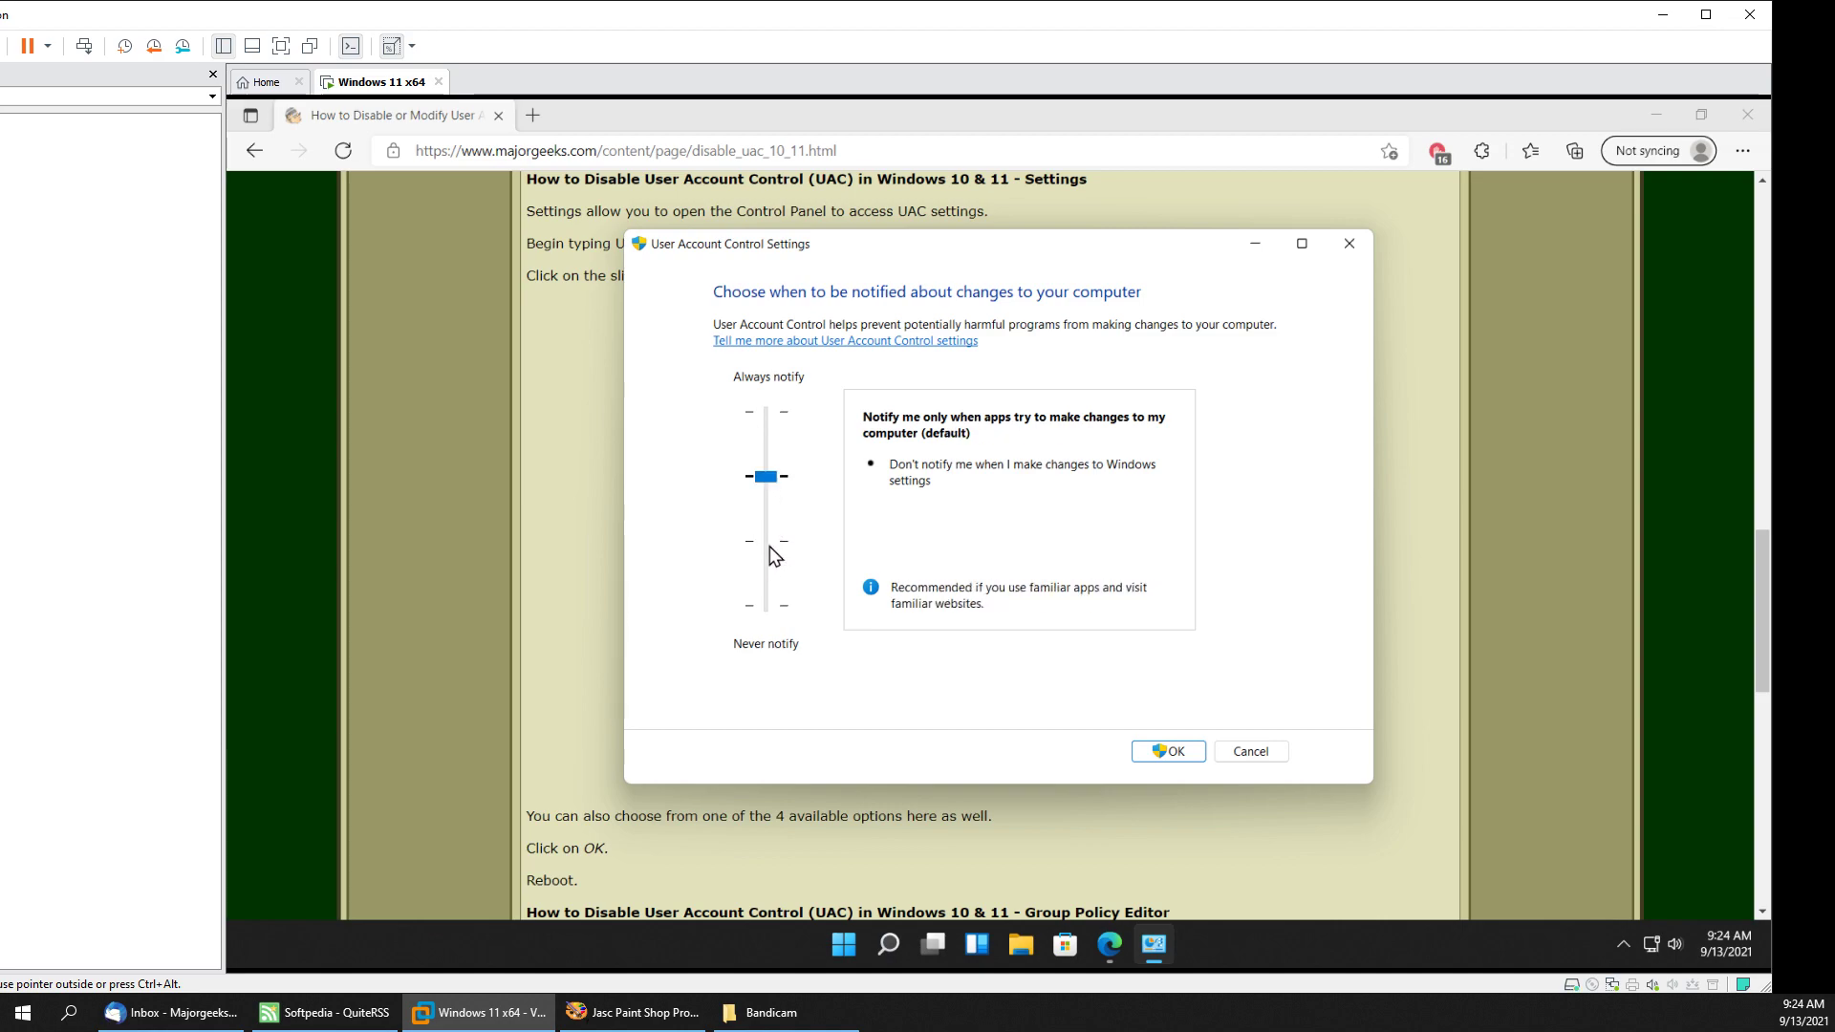
pyautogui.click(1173, 751)
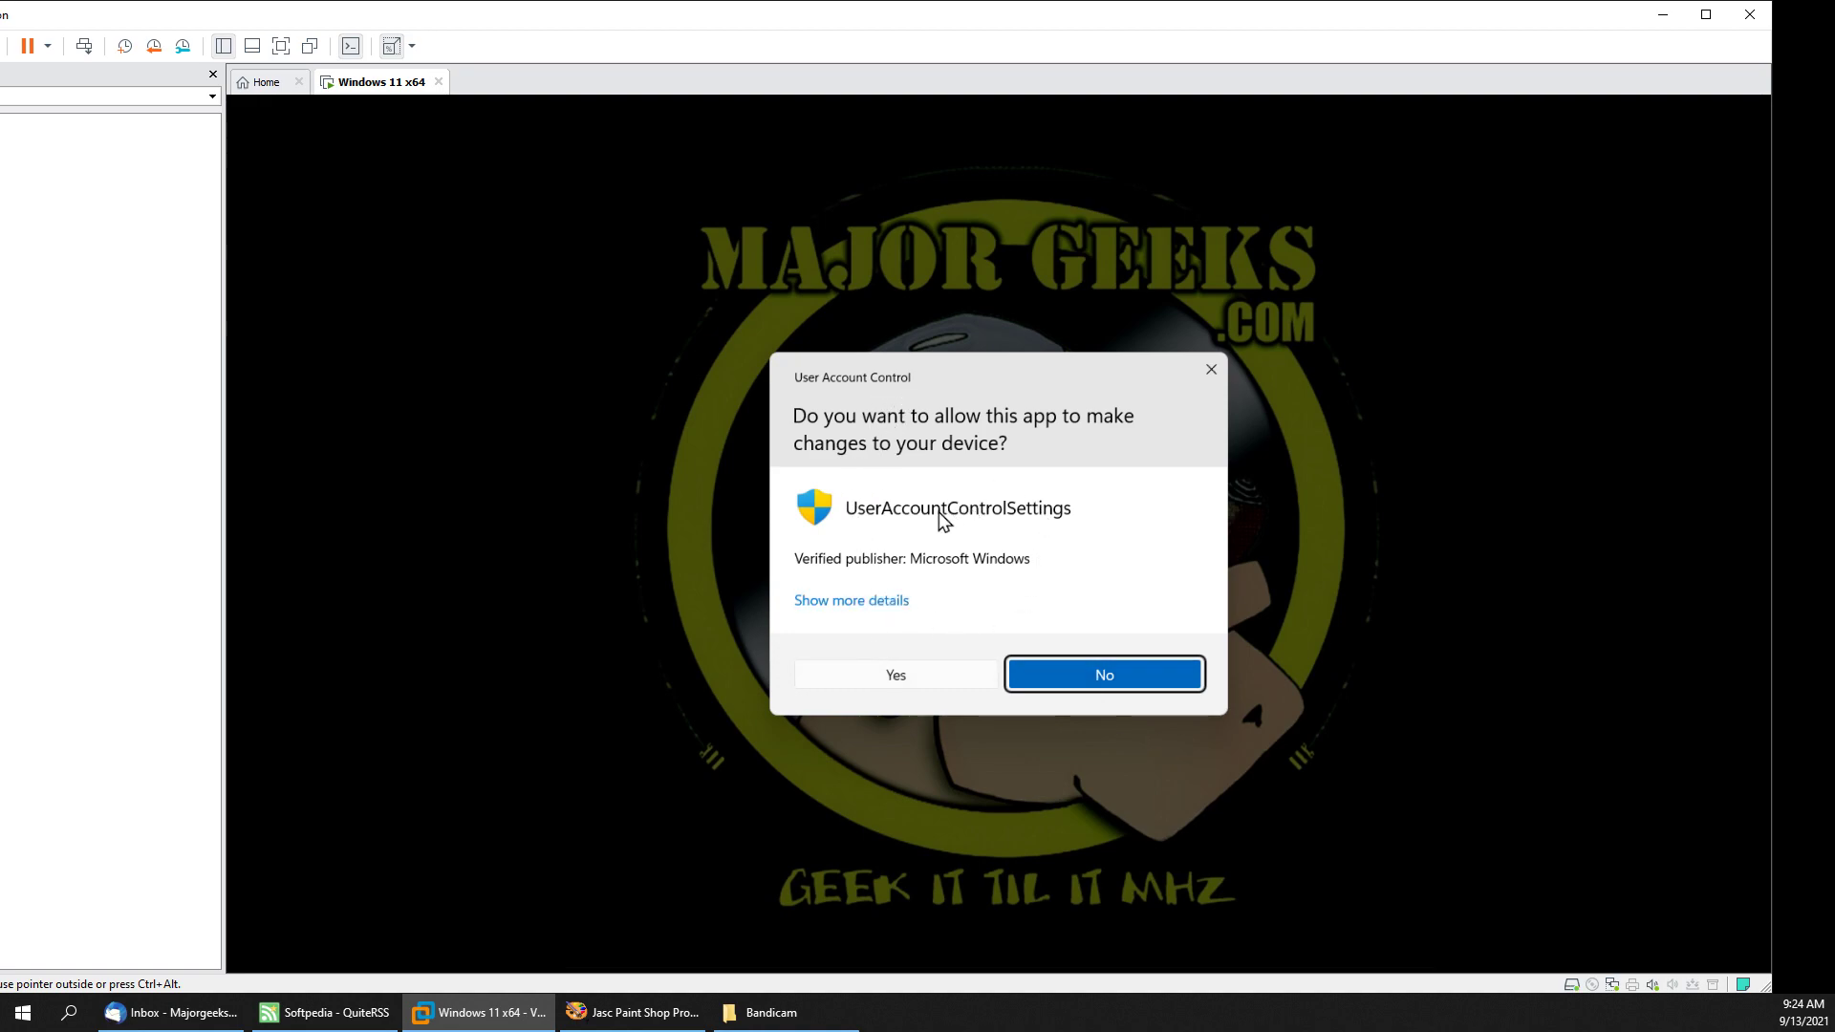
# Approve the security prompt with Yes to save the default UAC level
pyautogui.click(903, 686)
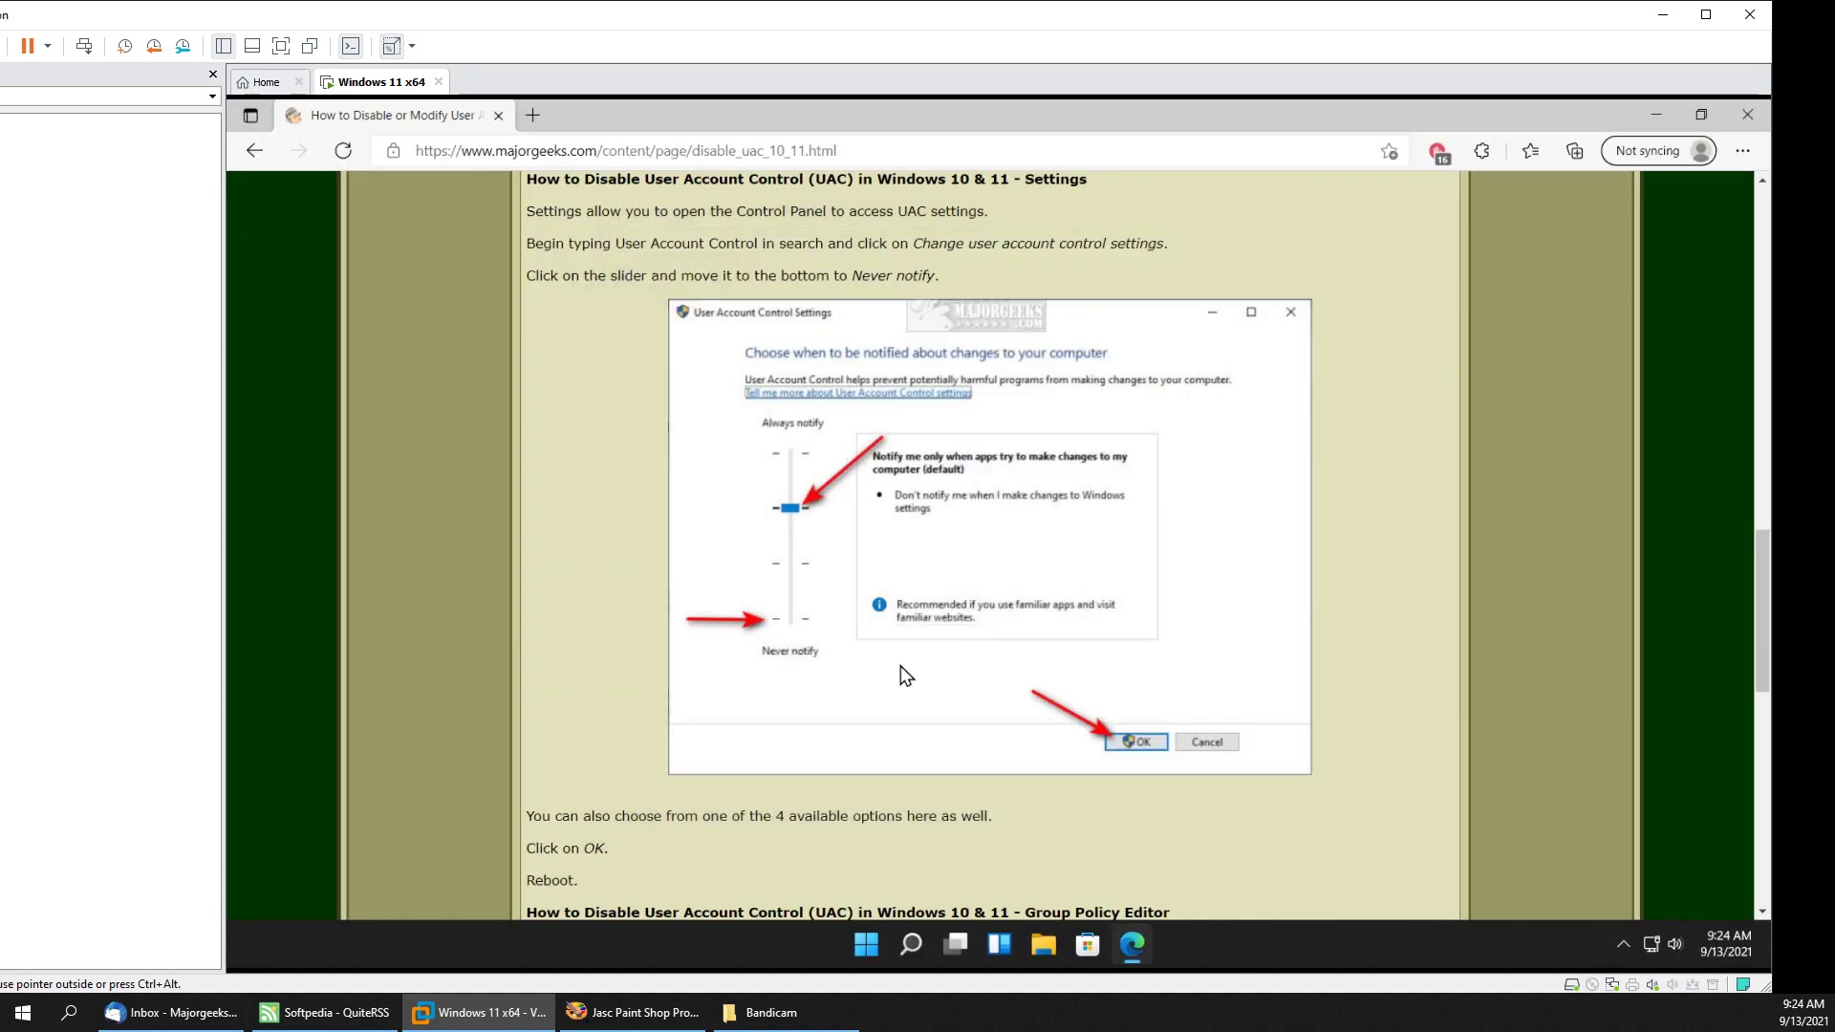
# Scroll the article briefly down, then back up to its title and registry-file method
pyautogui.scroll(-5, 912, 650)
pyautogui.scroll(15, 912, 650)
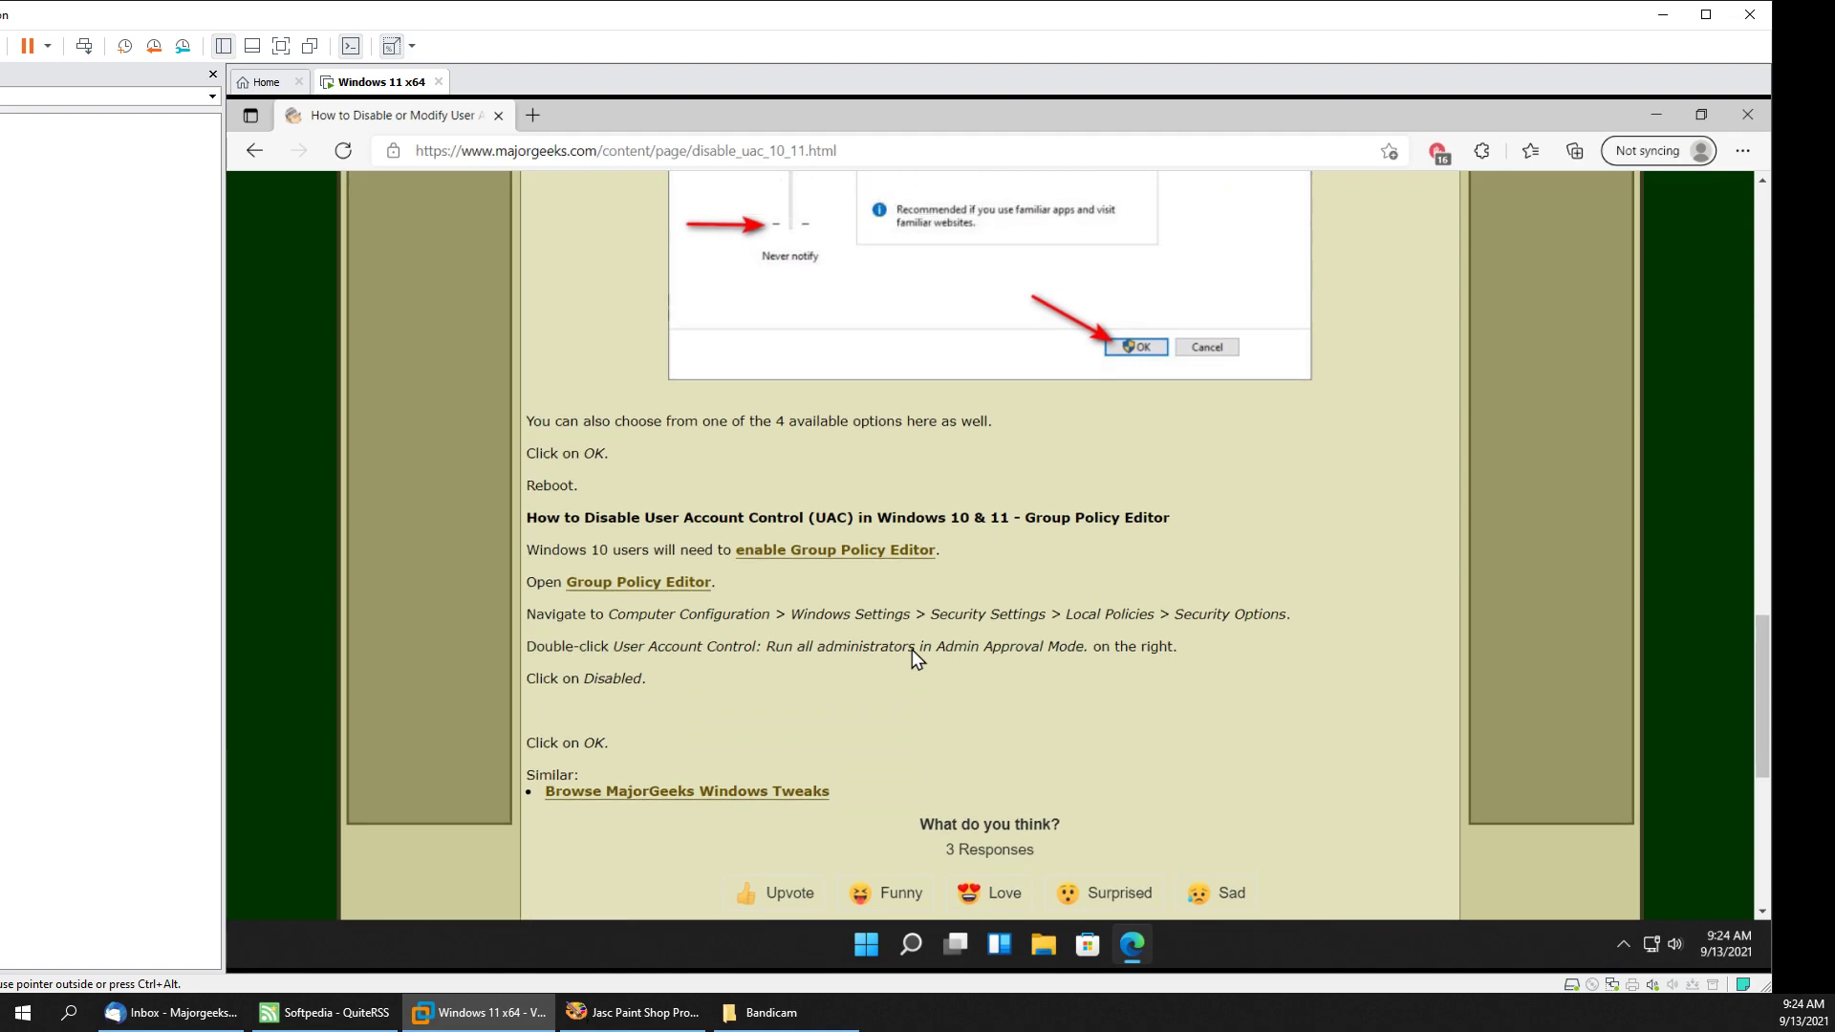
pyautogui.scroll(1, 913, 628)
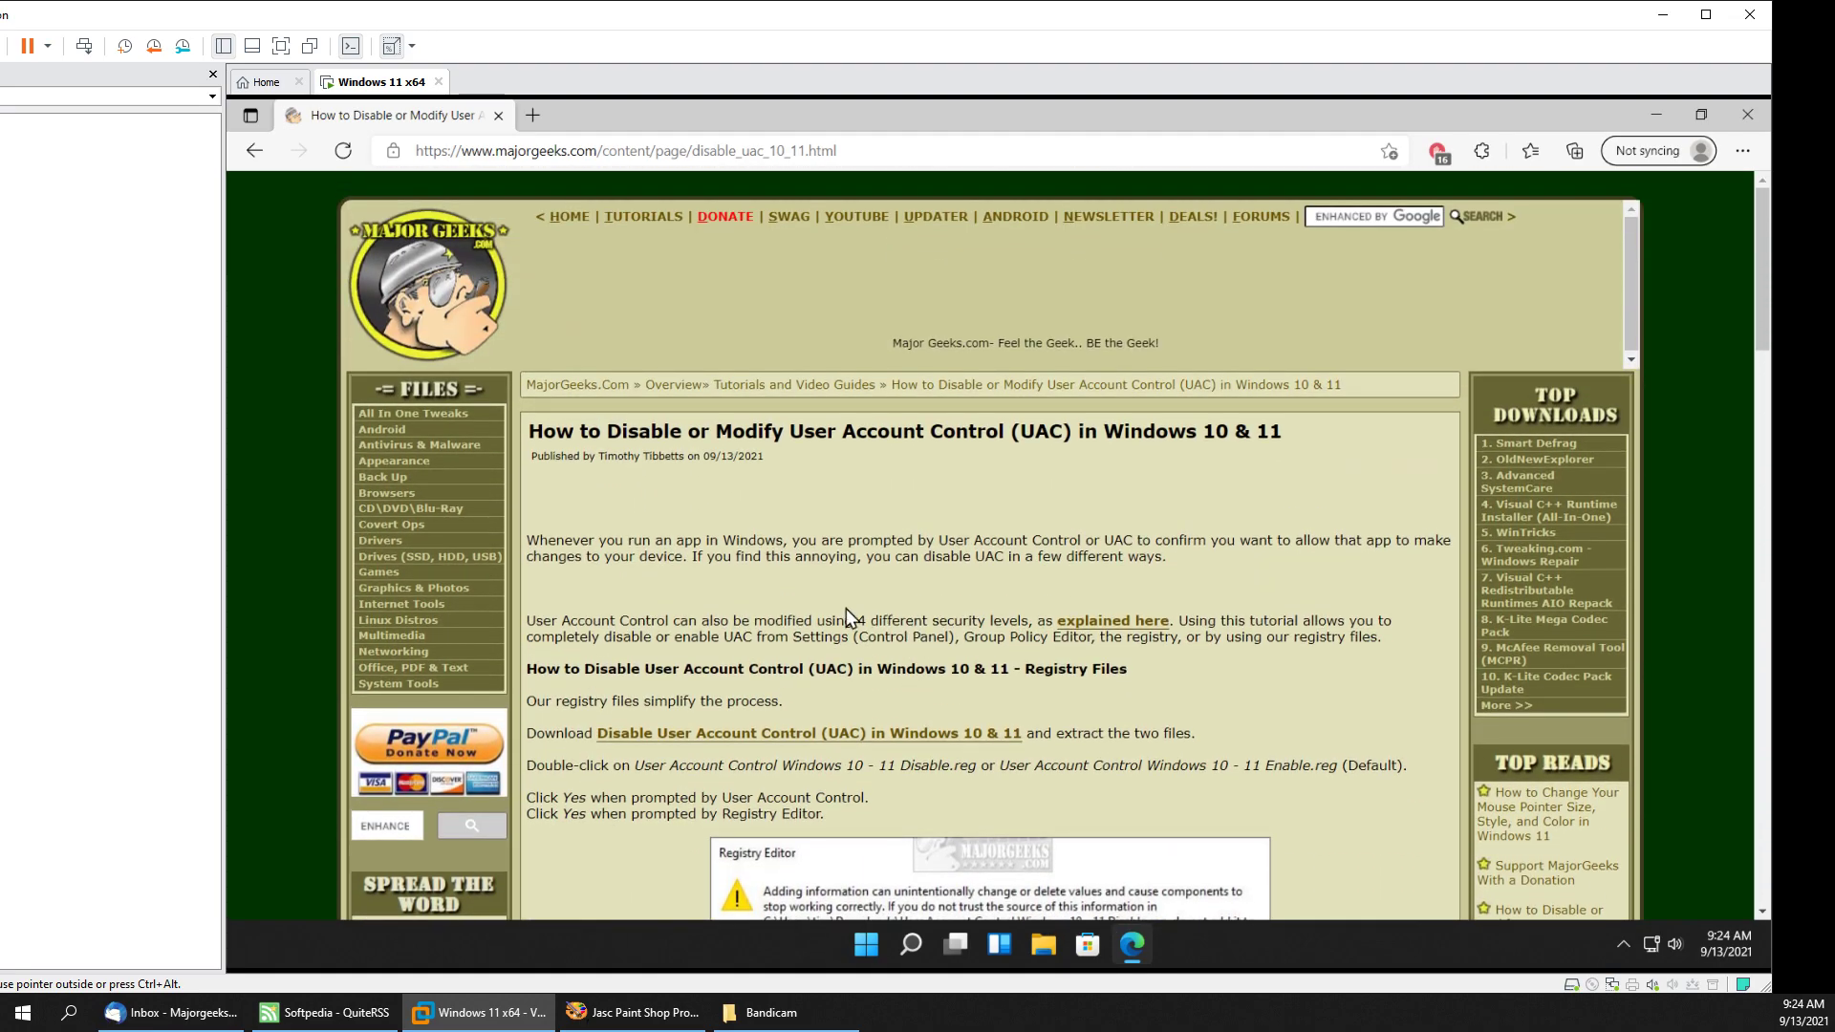